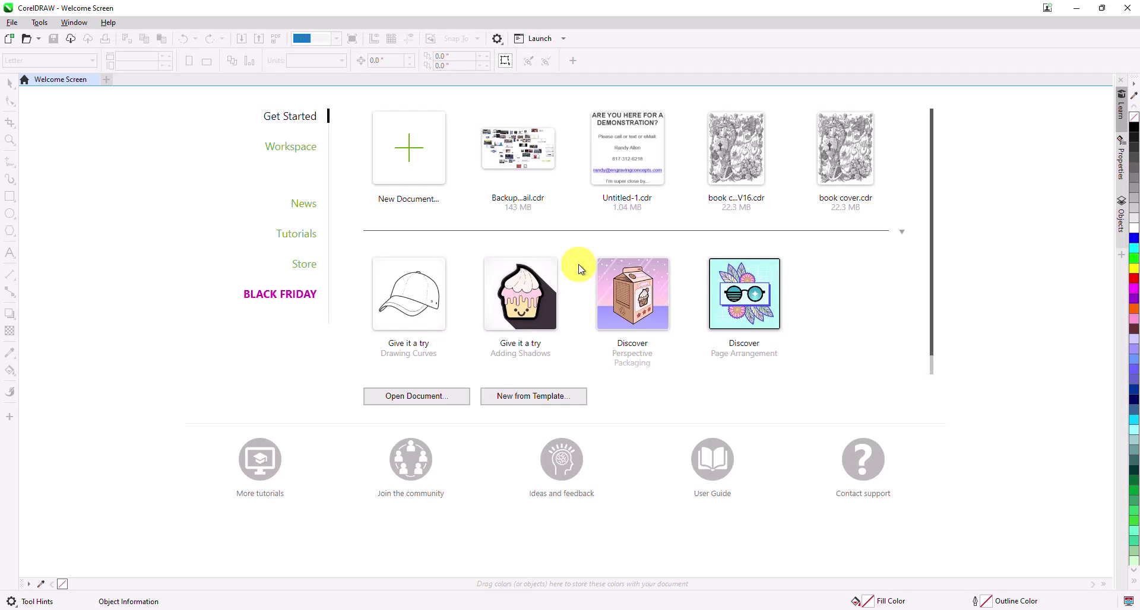
Create a new RGB document named 'Coaster' with a 4-inch page width
{"action": "left_click", "coordinate": [408, 155]}
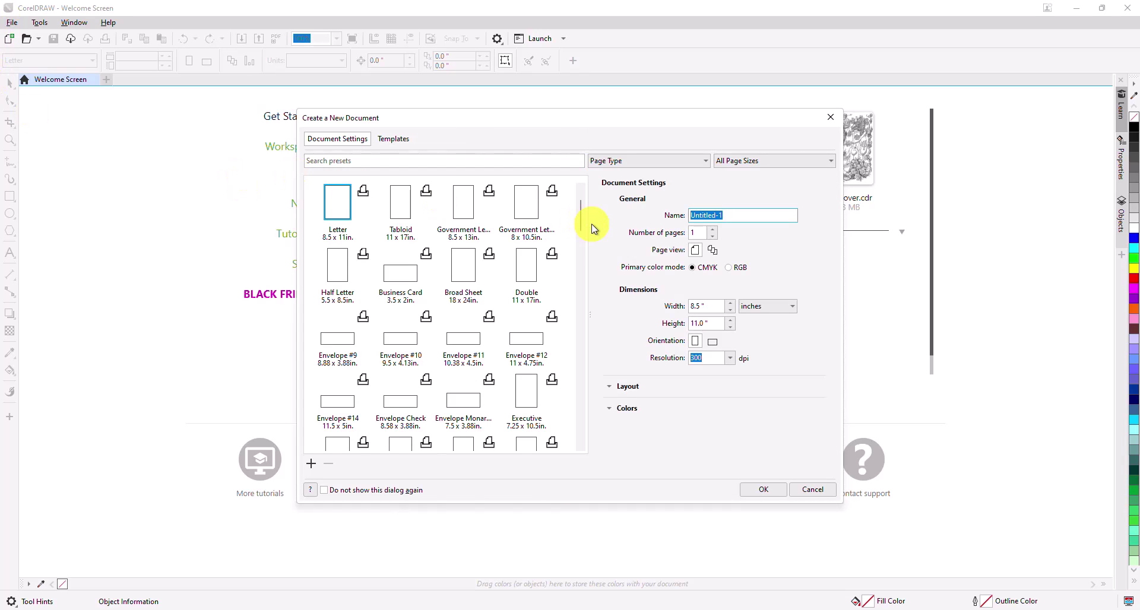
{"action": "type", "text": "Coaster"}
{"action": "left_click", "coordinate": [730, 269]}
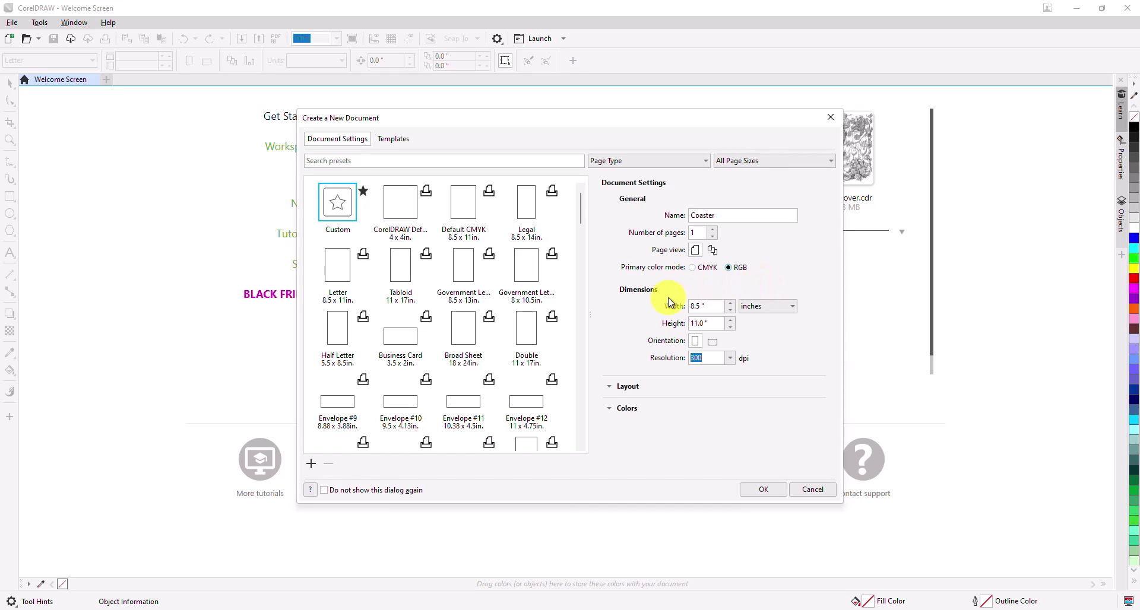
{"action": "double_click", "coordinate": [706, 307]}
{"action": "type", "text": "4"}
{"action": "key", "text": "Tab"}
{"action": "key", "text": "Return"}
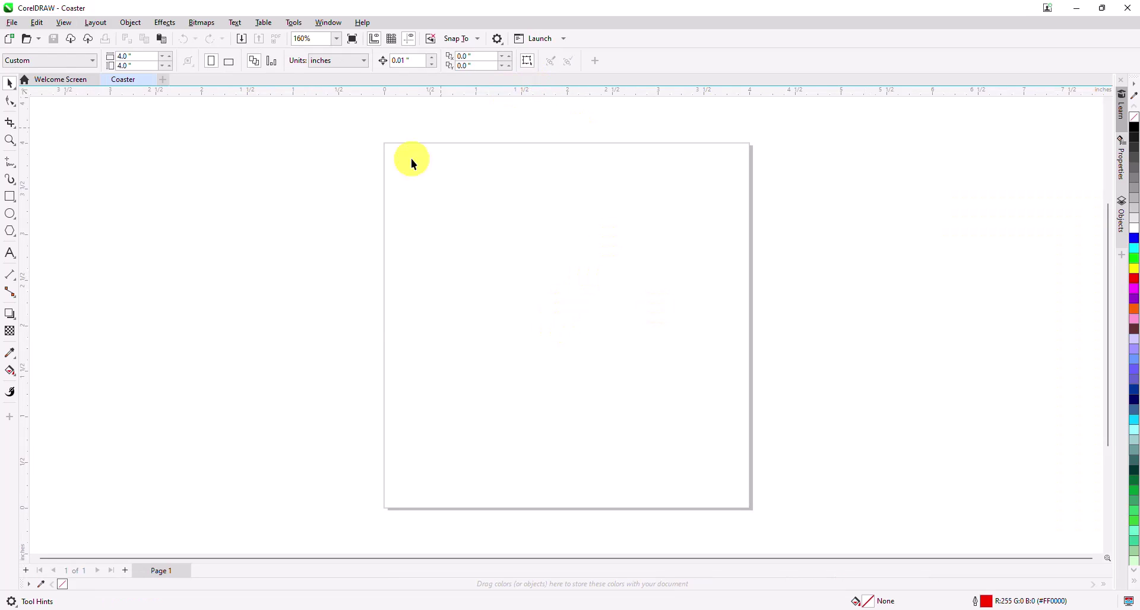
Draw a five-pointed star, centre it on the page, fill it black, remove its outline
{"action": "left_click", "coordinate": [7, 236]}
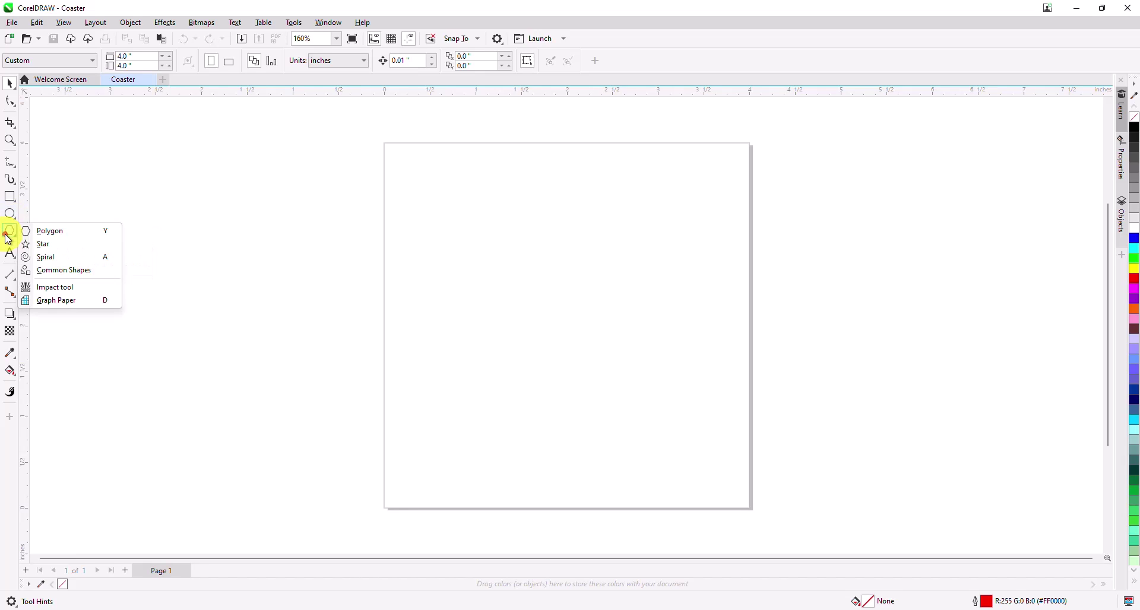
{"action": "left_click", "coordinate": [70, 245]}
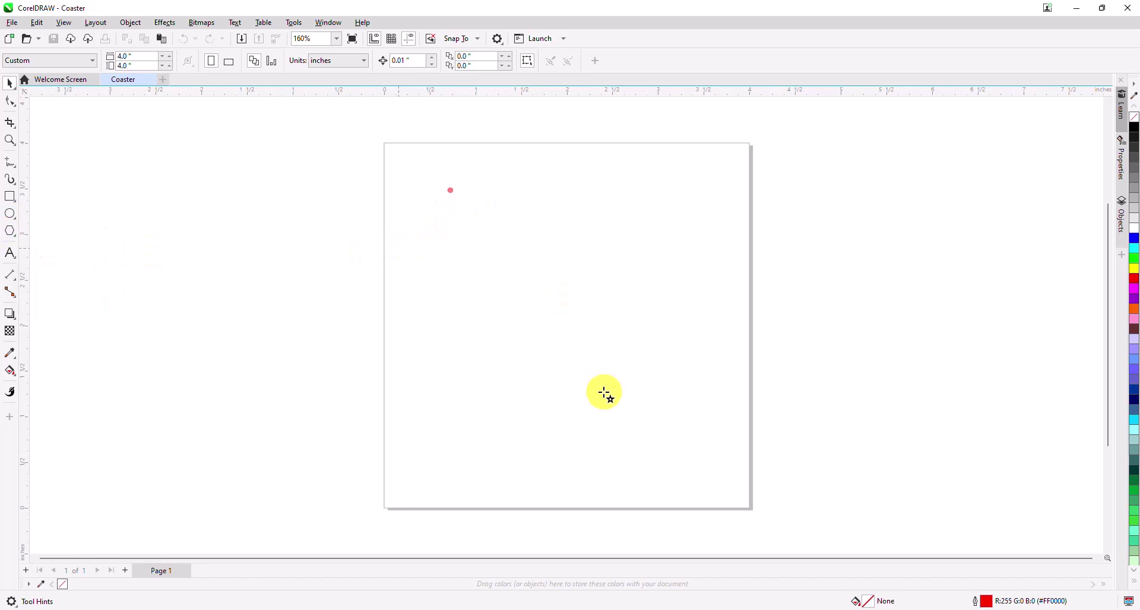
{"action": "left_click_drag", "start_coordinate": [604, 394], "coordinate": [677, 412]}
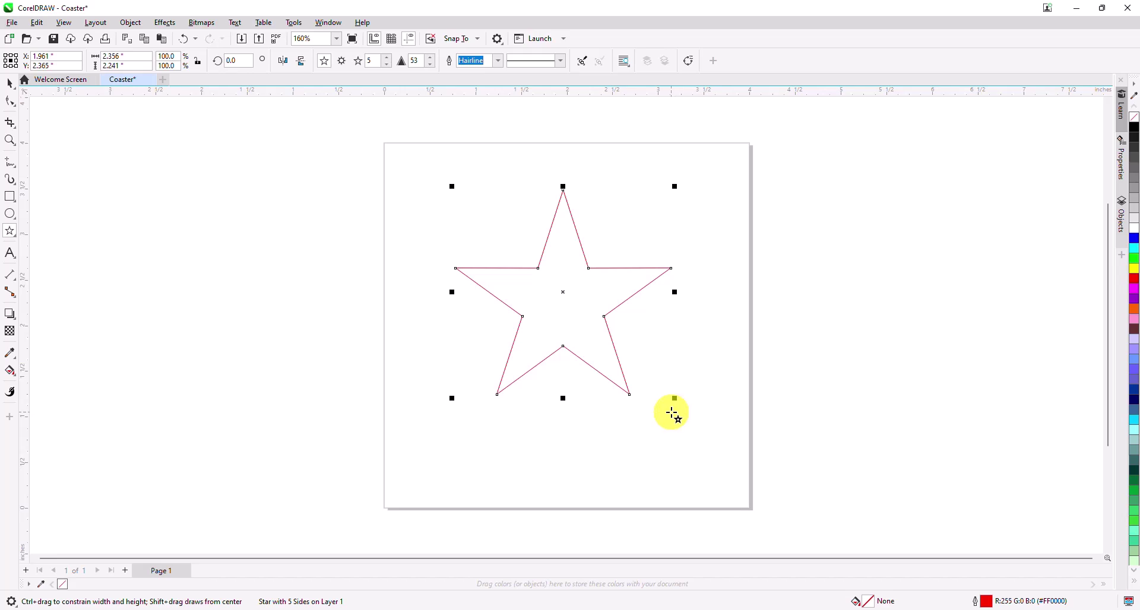
{"action": "key", "text": "p"}
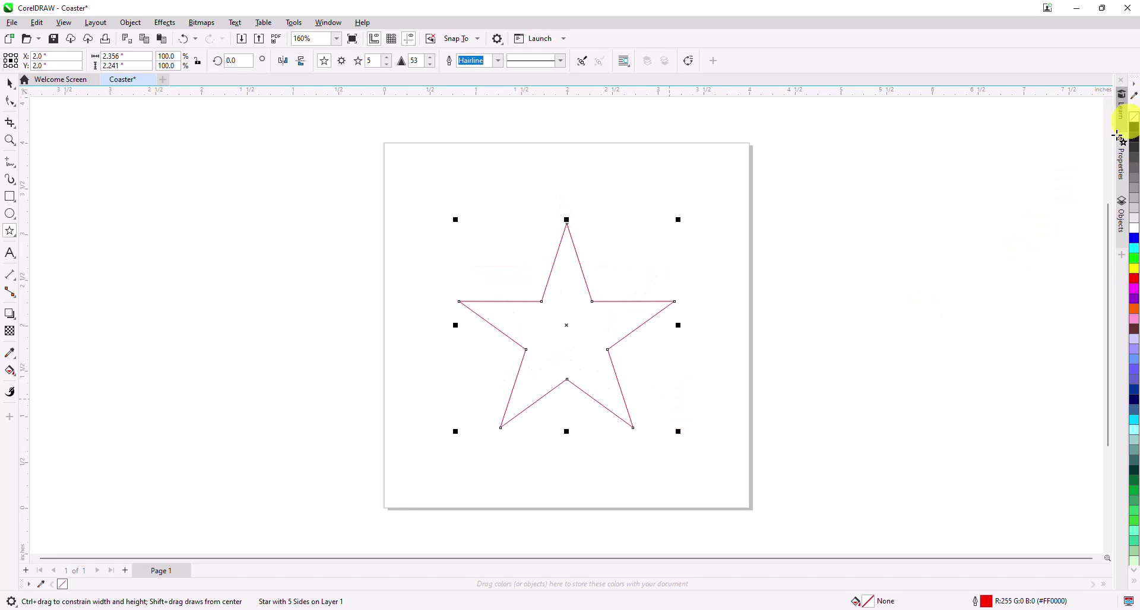
{"action": "left_click", "coordinate": [1135, 132]}
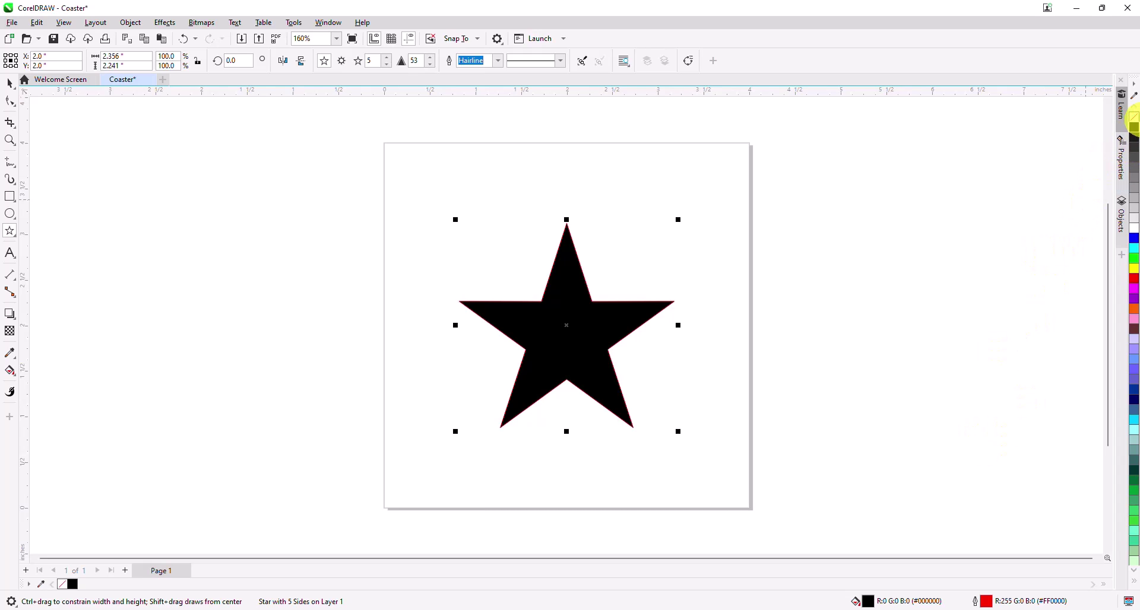
{"action": "right_click", "coordinate": [1135, 122]}
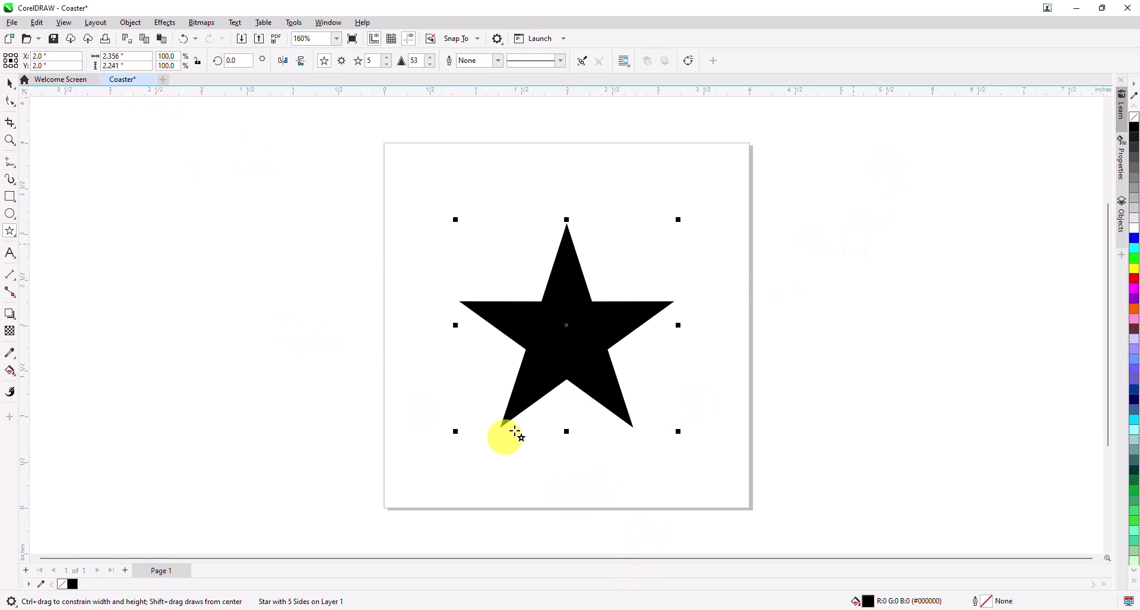
Launch Epilog Job Manager from the Start menu, then switch back to the Coaster drawing
{"action": "left_click", "coordinate": [356, 608]}
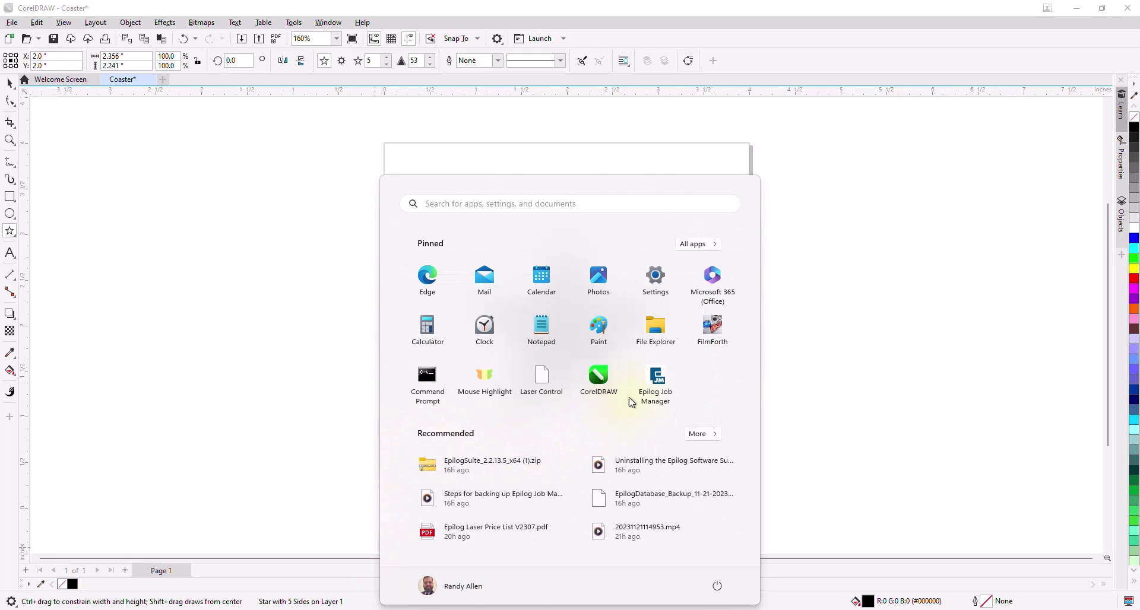
{"action": "left_click", "coordinate": [654, 380]}
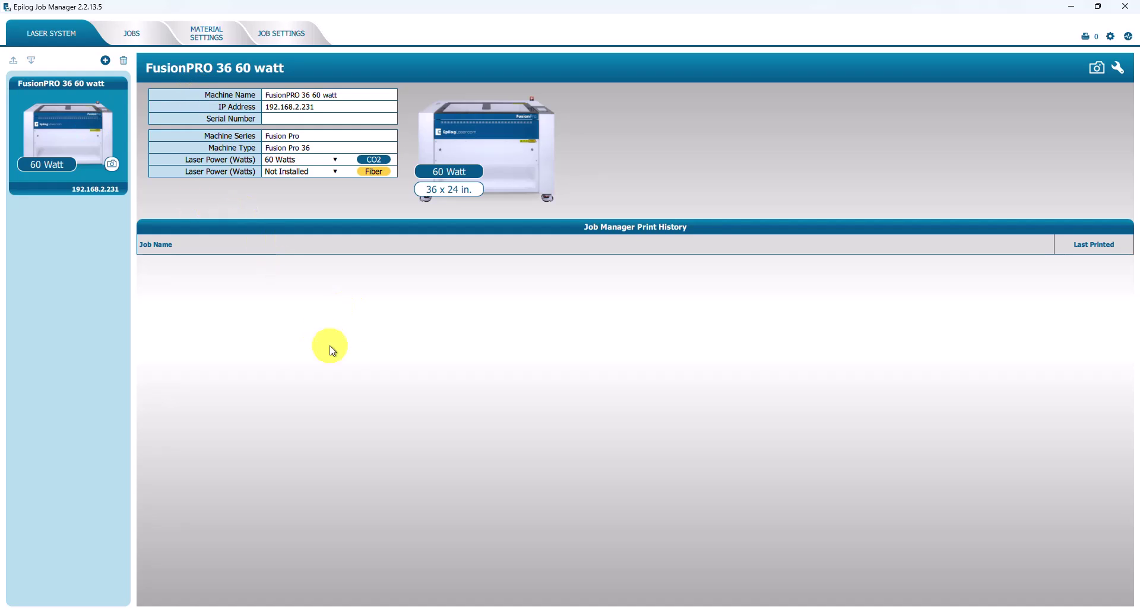
{"action": "mouse_move", "coordinate": [764, 605]}
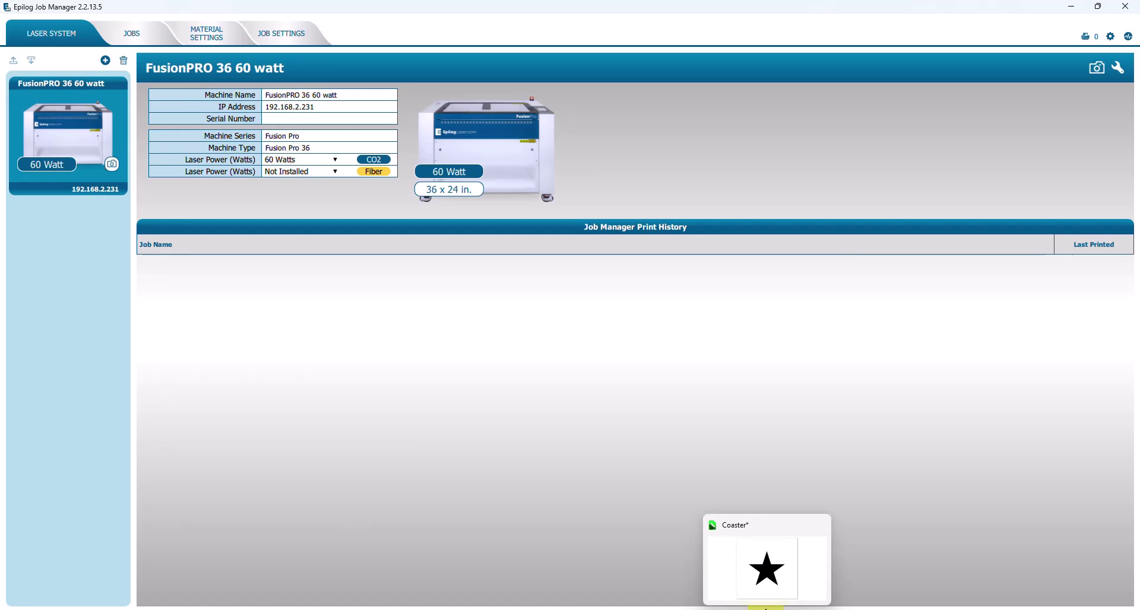
{"action": "left_click", "coordinate": [768, 582]}
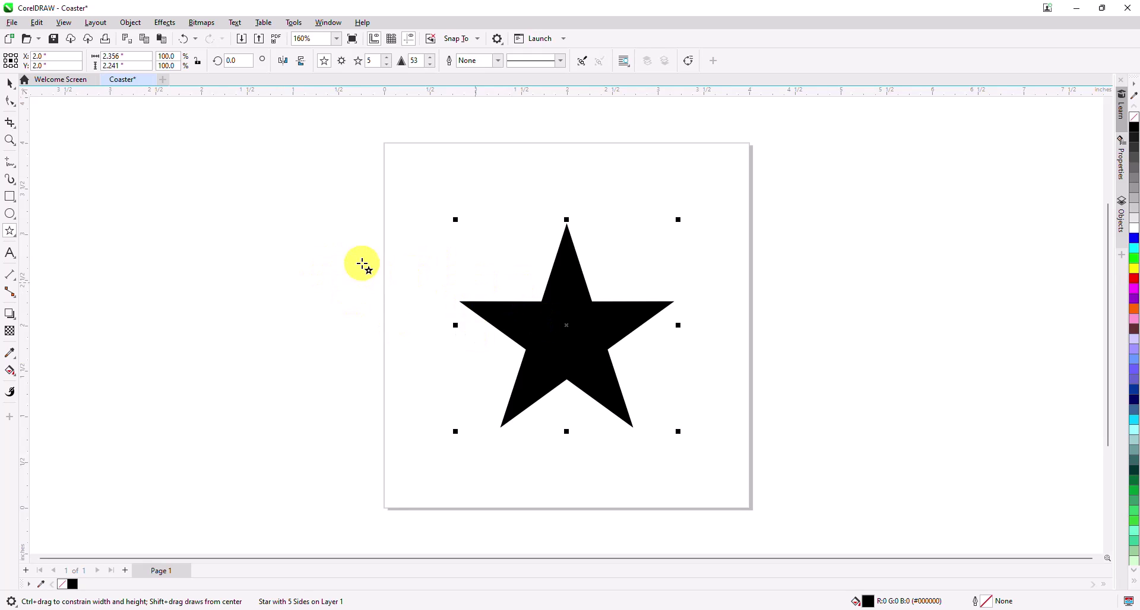
In the Print dialog, set orientation to Match orientation (Custom, Portrait)
{"action": "left_click", "coordinate": [107, 40]}
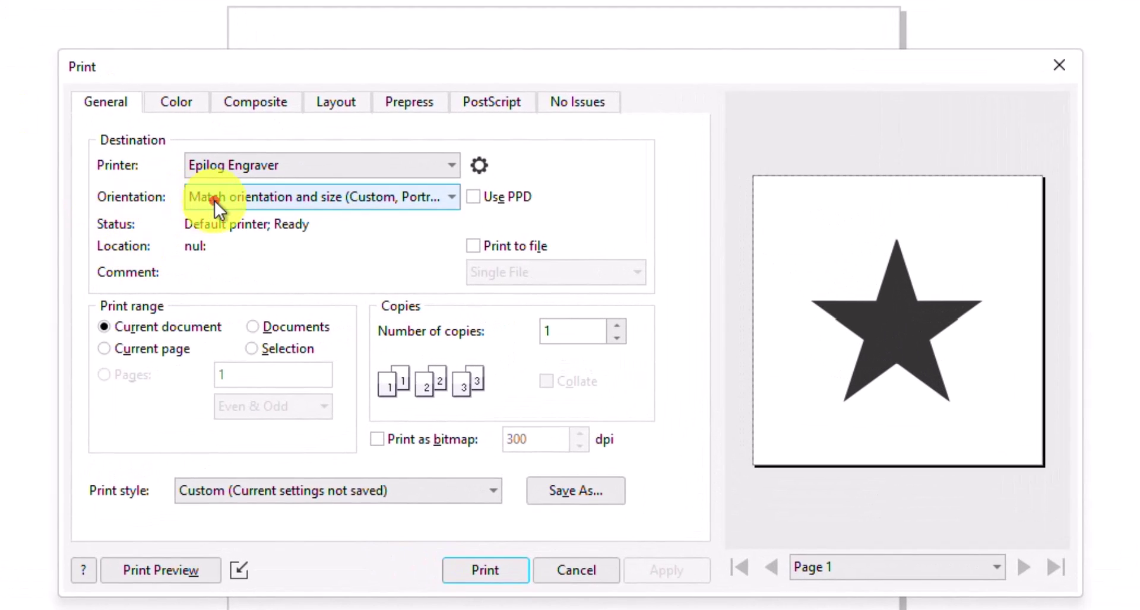
{"action": "left_click", "coordinate": [213, 200]}
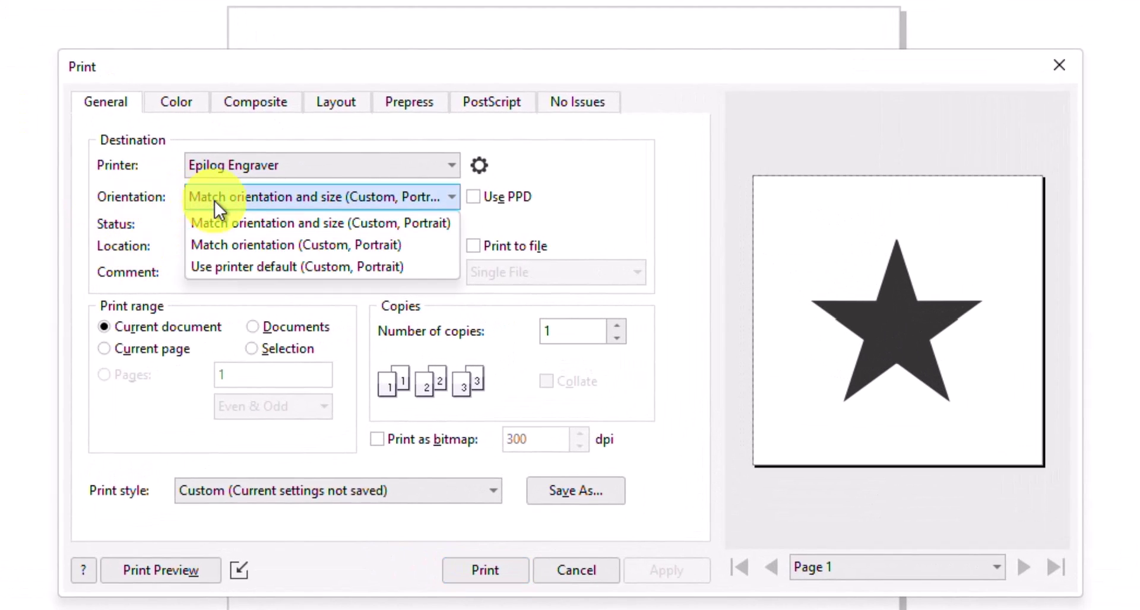
{"action": "left_click", "coordinate": [239, 243]}
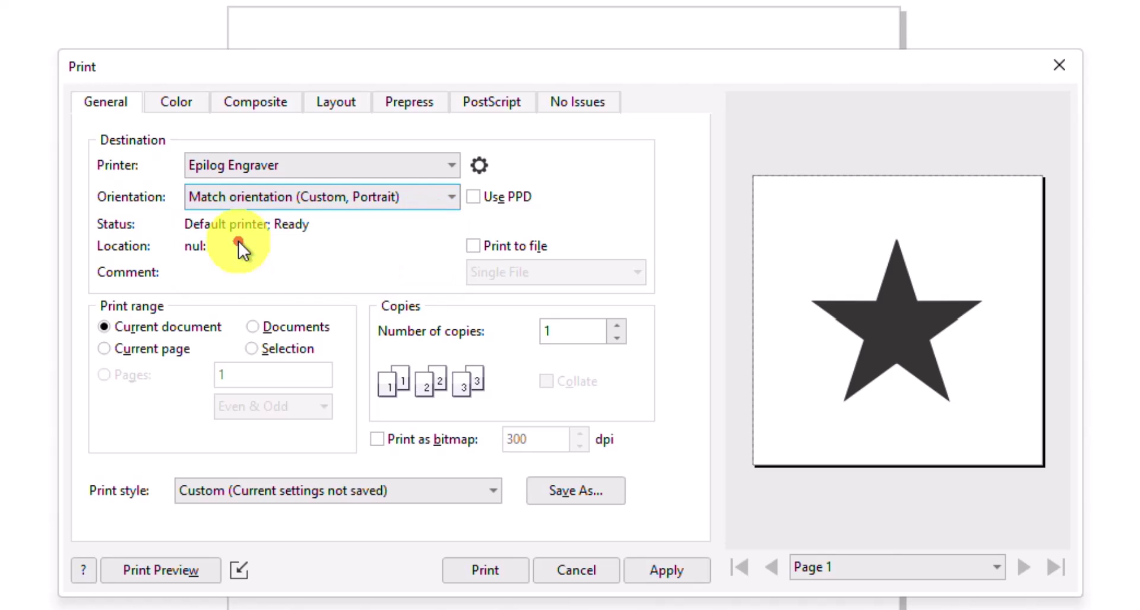
{"action": "left_click", "coordinate": [244, 200]}
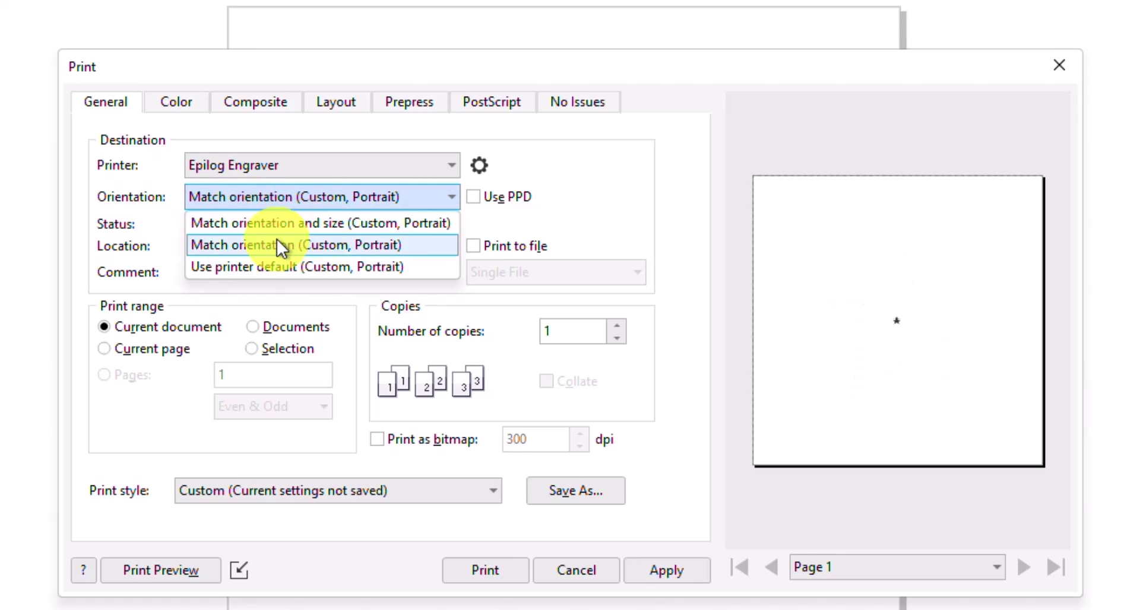
{"action": "left_click", "coordinate": [249, 267]}
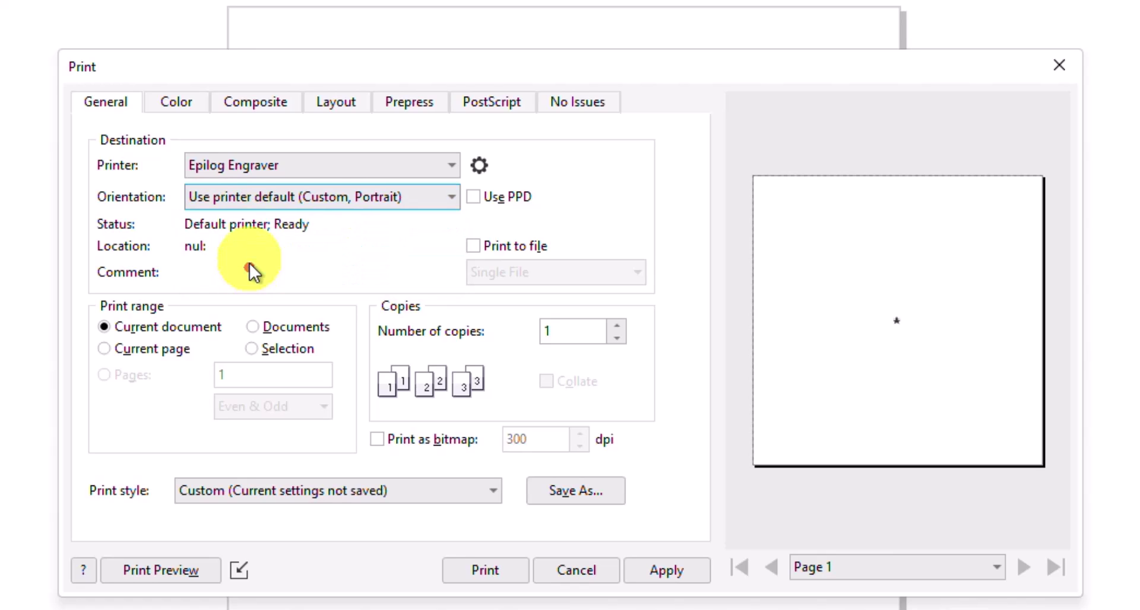
{"action": "left_click", "coordinate": [254, 202]}
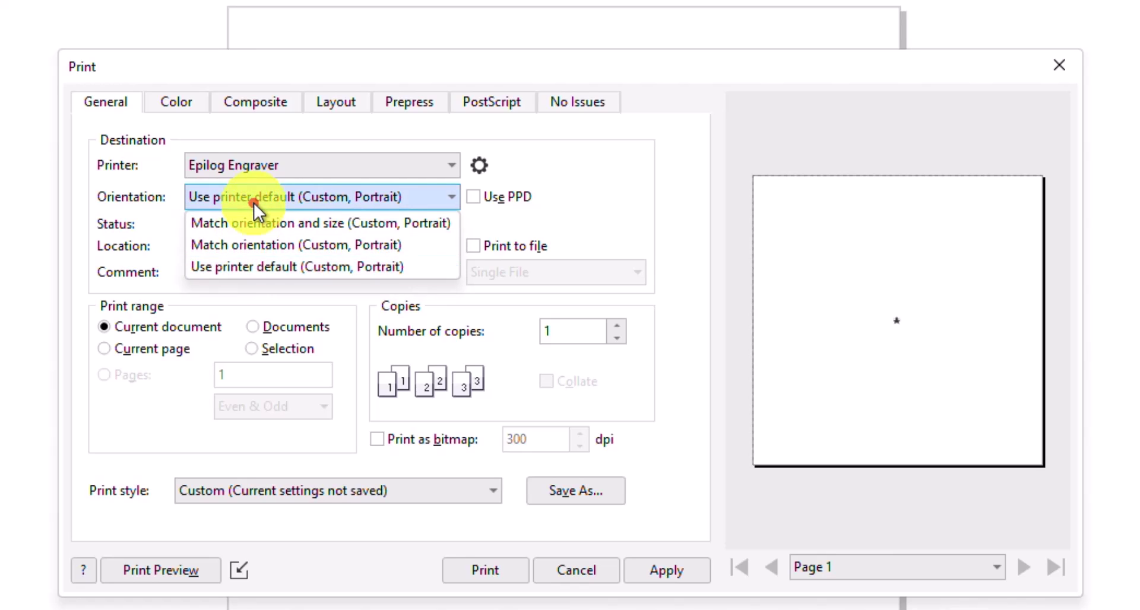
{"action": "left_click", "coordinate": [254, 245]}
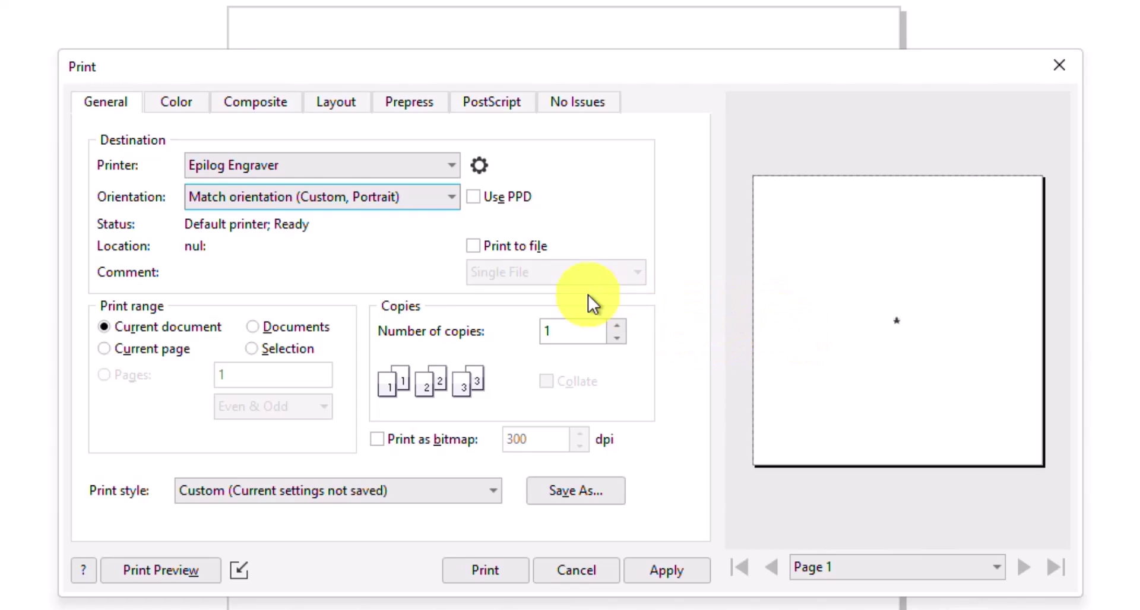
{"action": "left_click", "coordinate": [353, 201]}
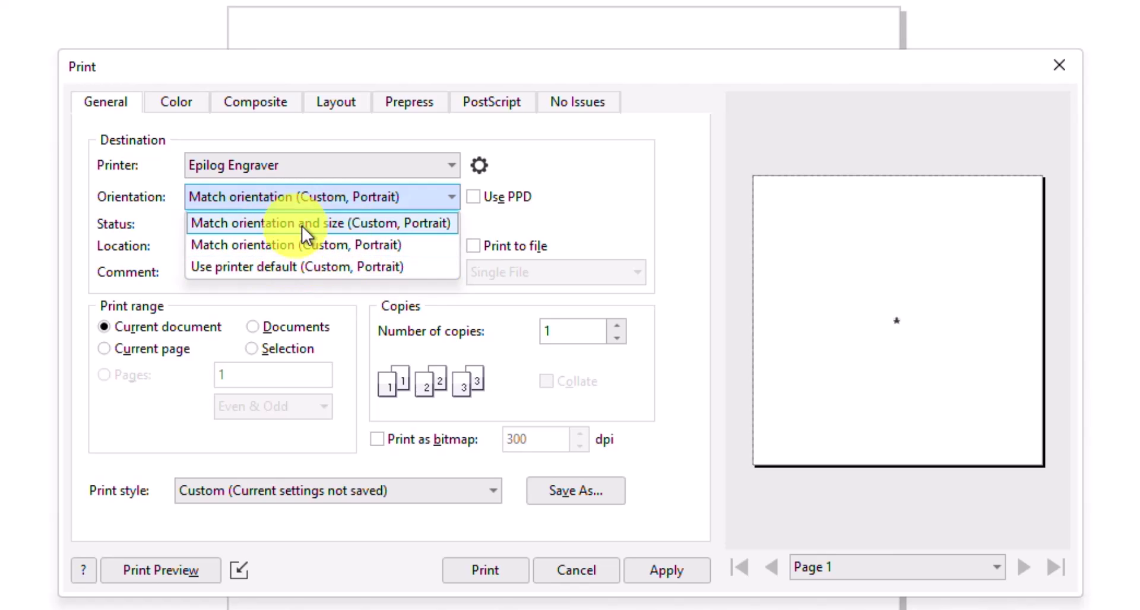
{"action": "left_click", "coordinate": [571, 572]}
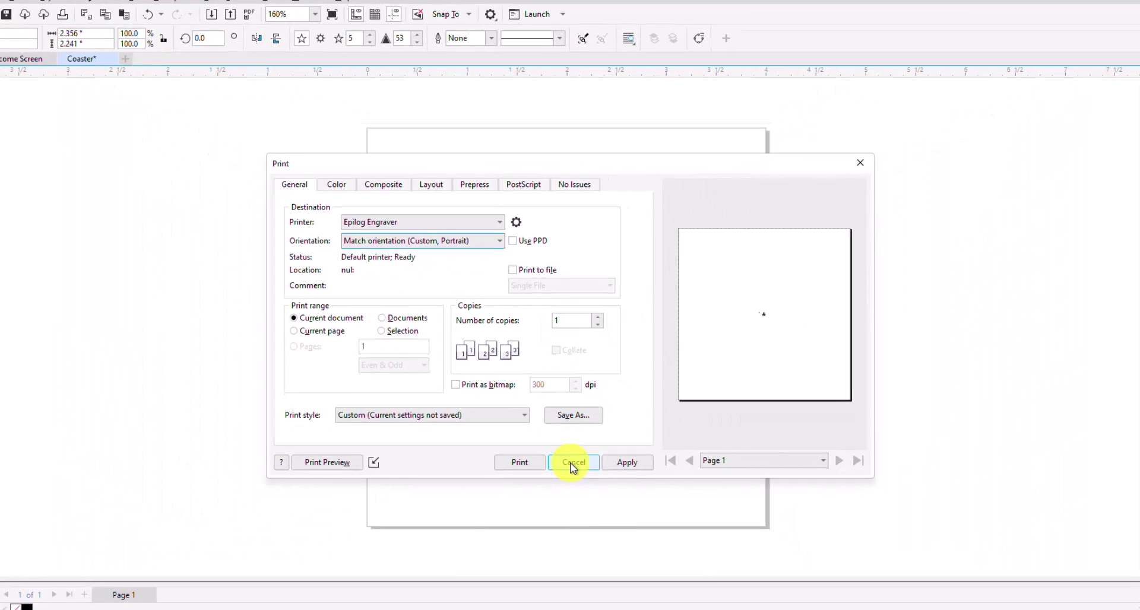
Cancel printing and review Epilog Engraver's Global > Printing > Driver Compatibility settings
{"action": "left_click", "coordinate": [571, 571]}
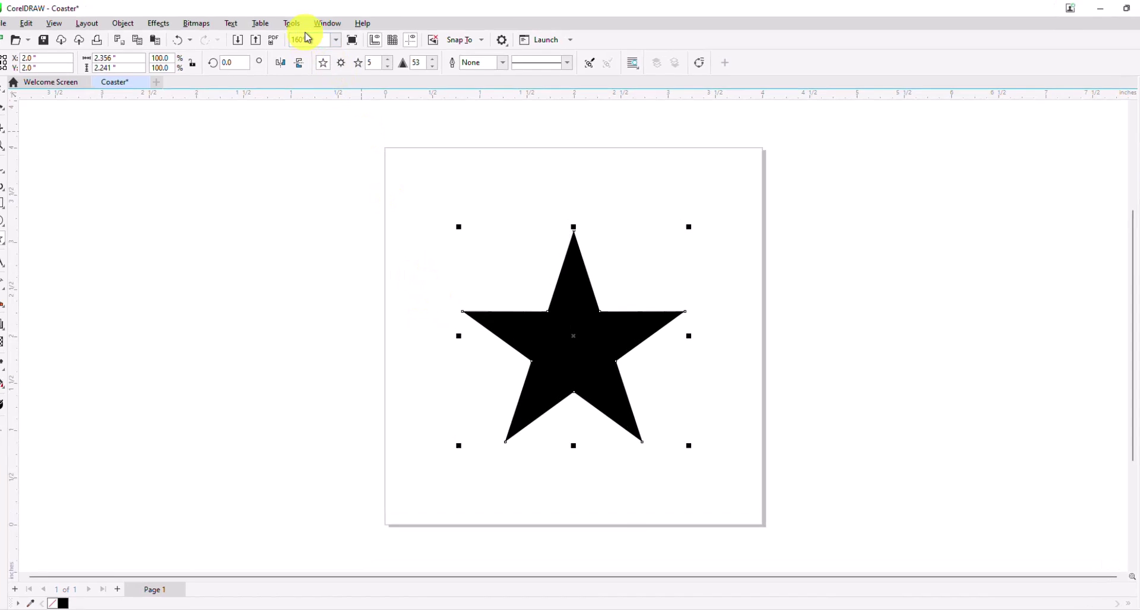
{"action": "left_click", "coordinate": [296, 26]}
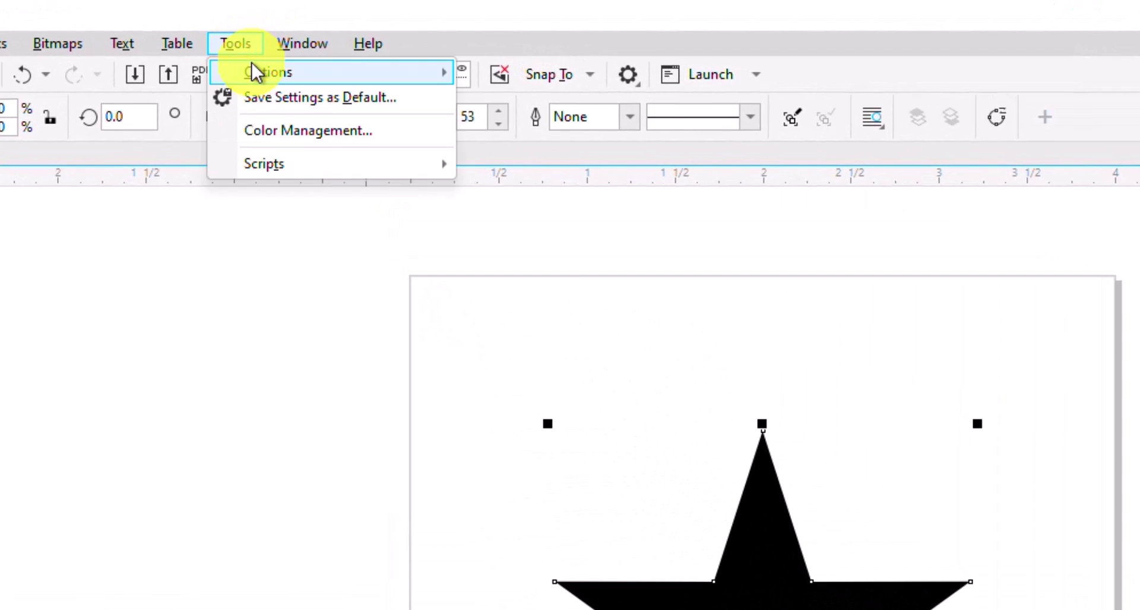
{"action": "mouse_move", "coordinate": [254, 71]}
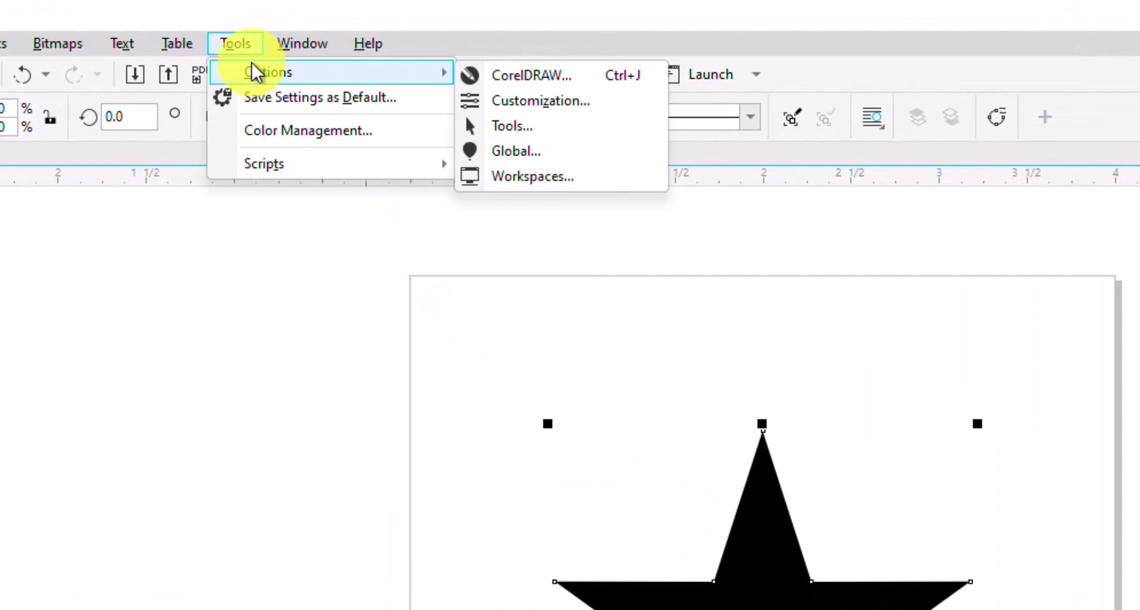
{"action": "left_click", "coordinate": [494, 153]}
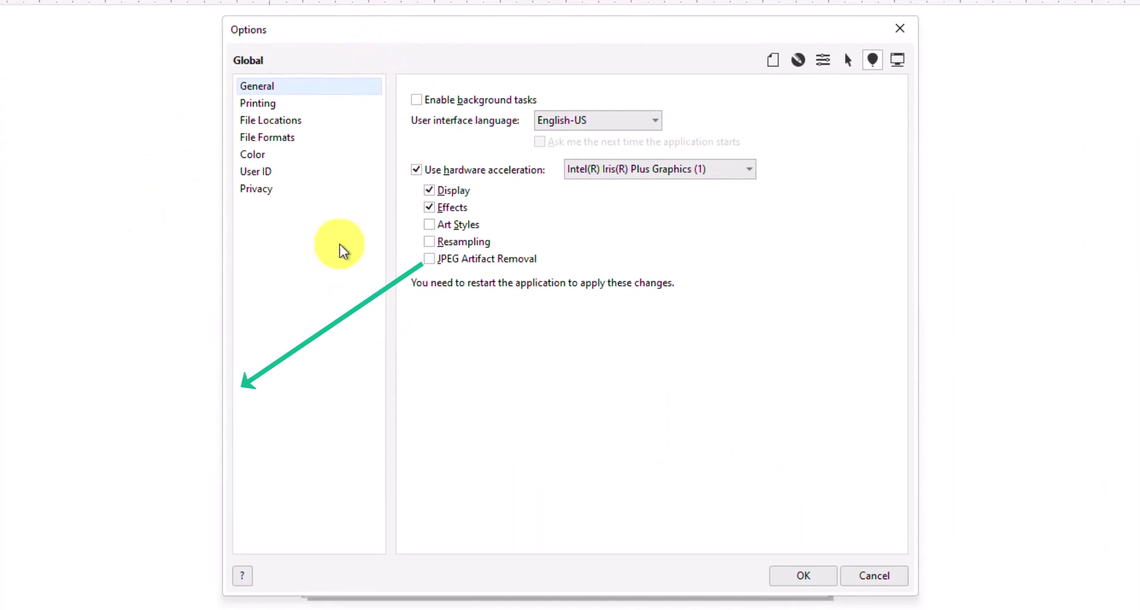
{"action": "left_click", "coordinate": [265, 105]}
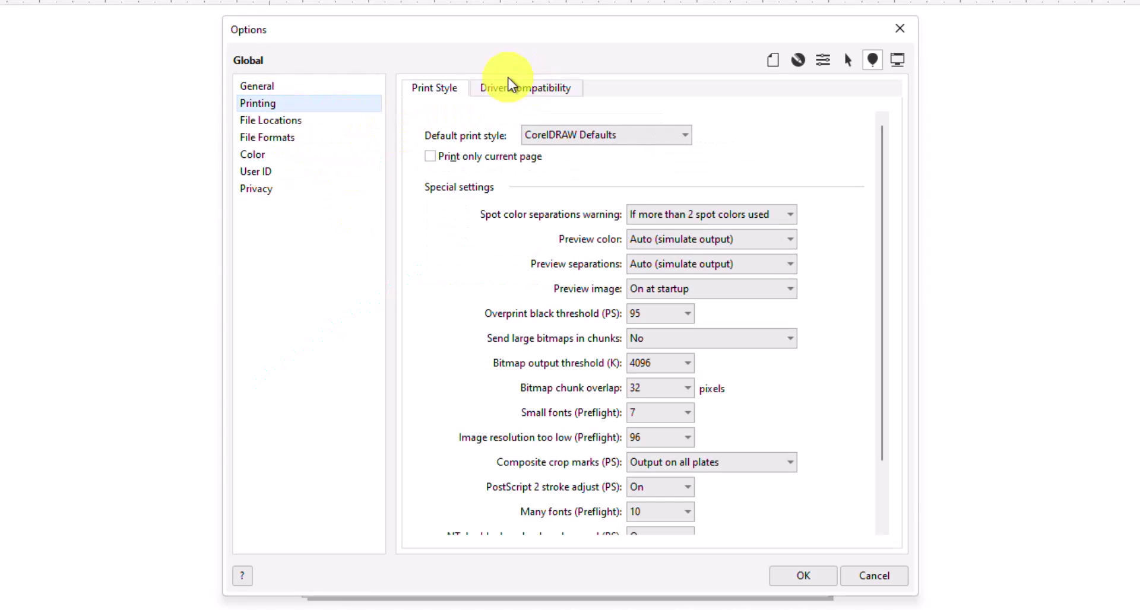
{"action": "left_click", "coordinate": [522, 89]}
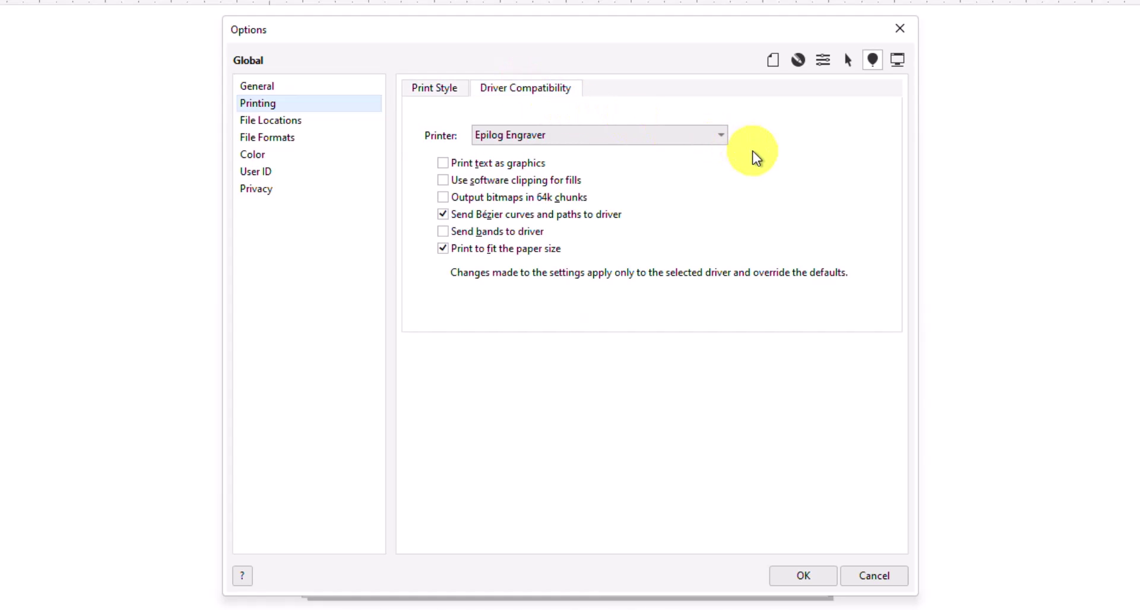
{"action": "left_click", "coordinate": [576, 141]}
{"action": "left_click", "coordinate": [575, 140]}
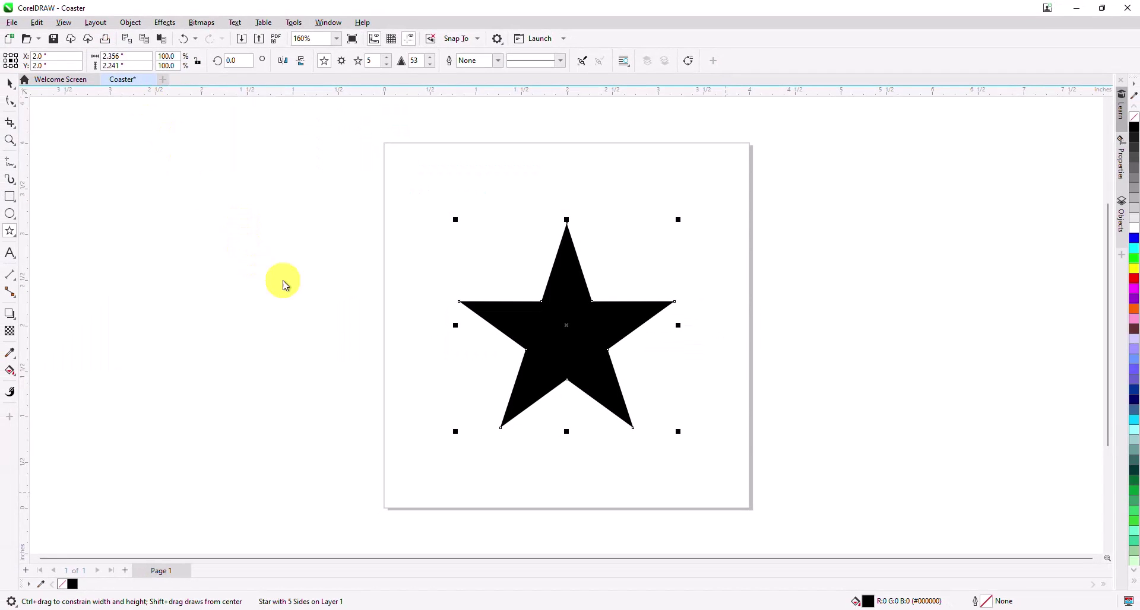
Print the star to the Epilog Engraver with Match orientation selected
{"action": "key", "text": "ctrl+p"}
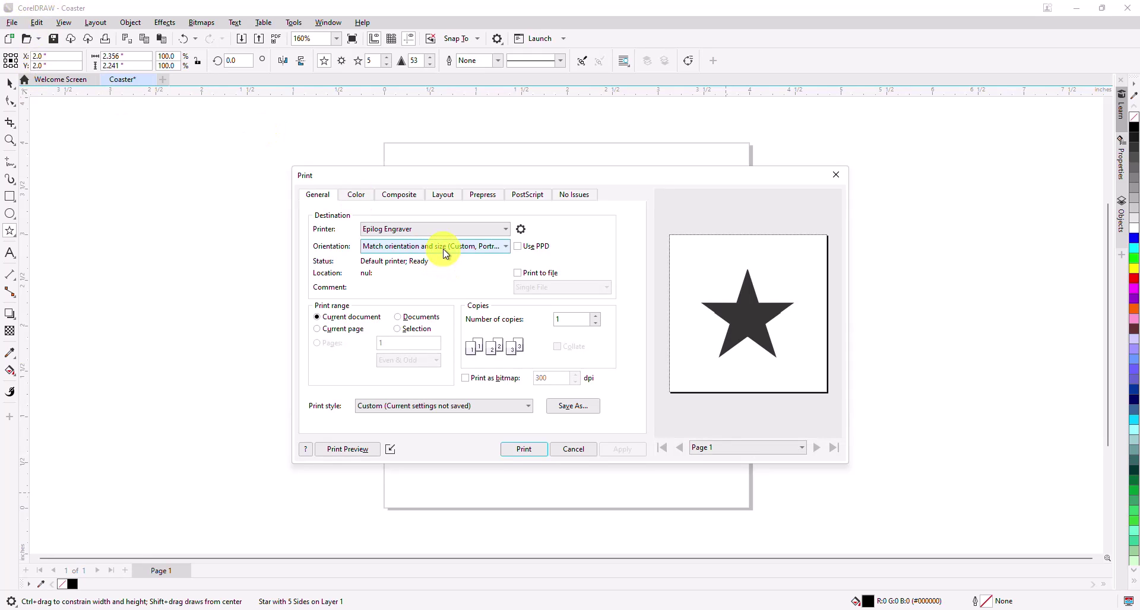
{"action": "left_click", "coordinate": [446, 254]}
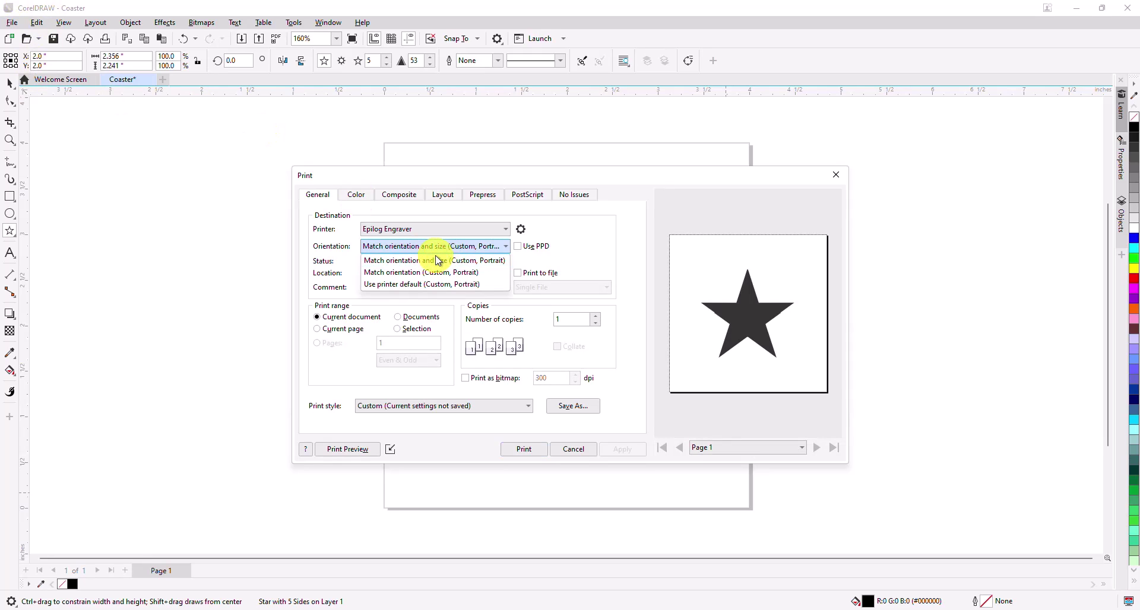
{"action": "left_click", "coordinate": [421, 274]}
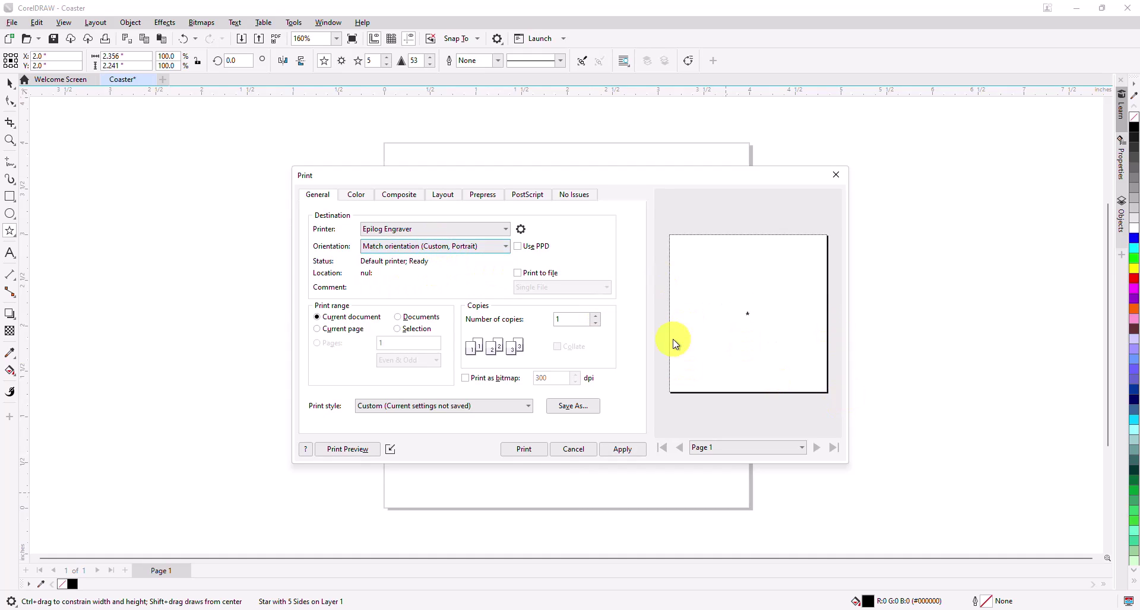
{"action": "left_click", "coordinate": [524, 449]}
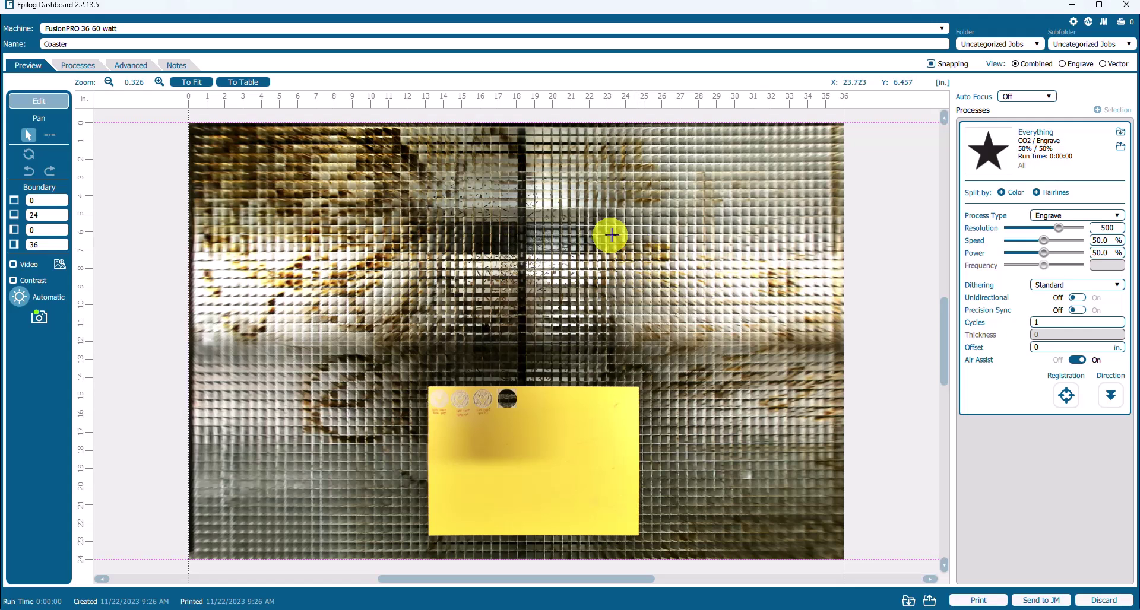
Zoom out on the canvas and fit the view to the whole laser table
{"action": "scroll", "coordinate": [585, 229], "scroll_direction": "down", "scroll_amount": 8}
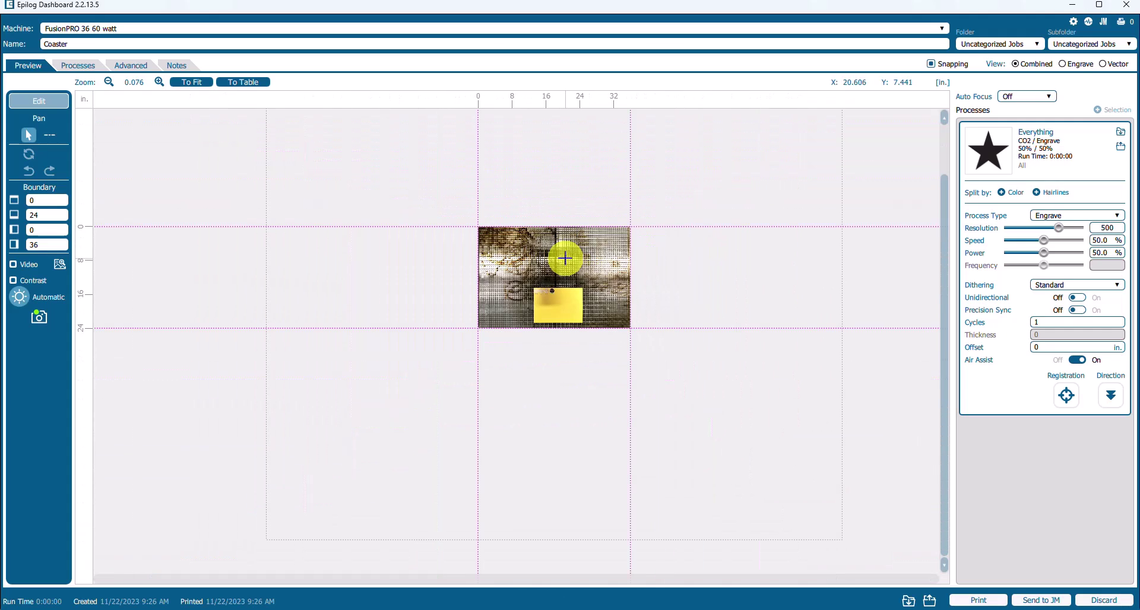
{"action": "scroll", "coordinate": [564, 257], "scroll_direction": "down", "scroll_amount": 3}
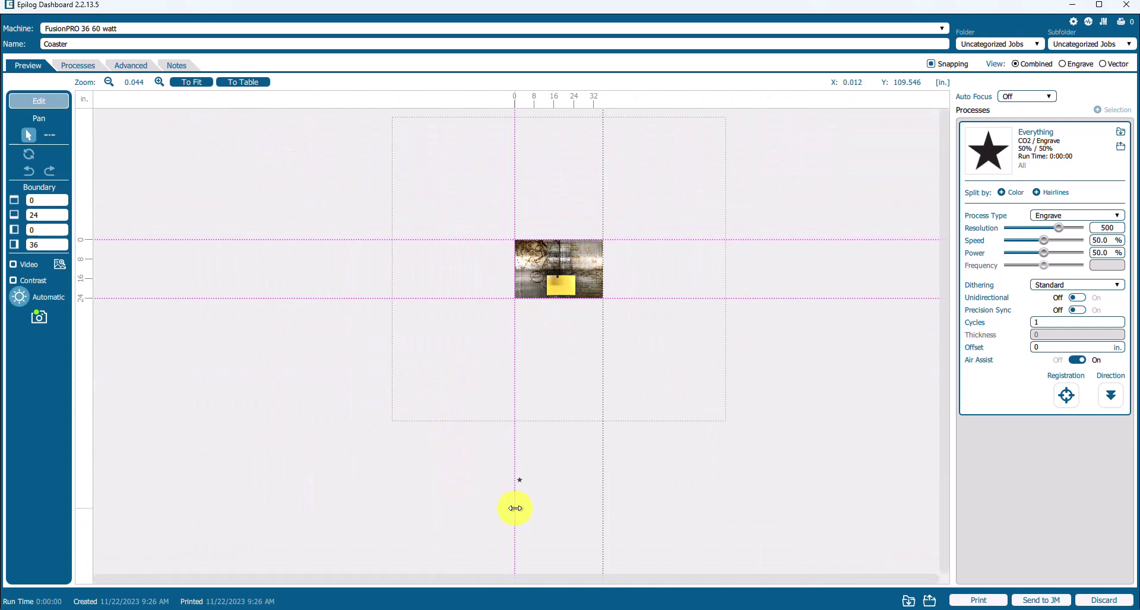
{"action": "left_click", "coordinate": [244, 86]}
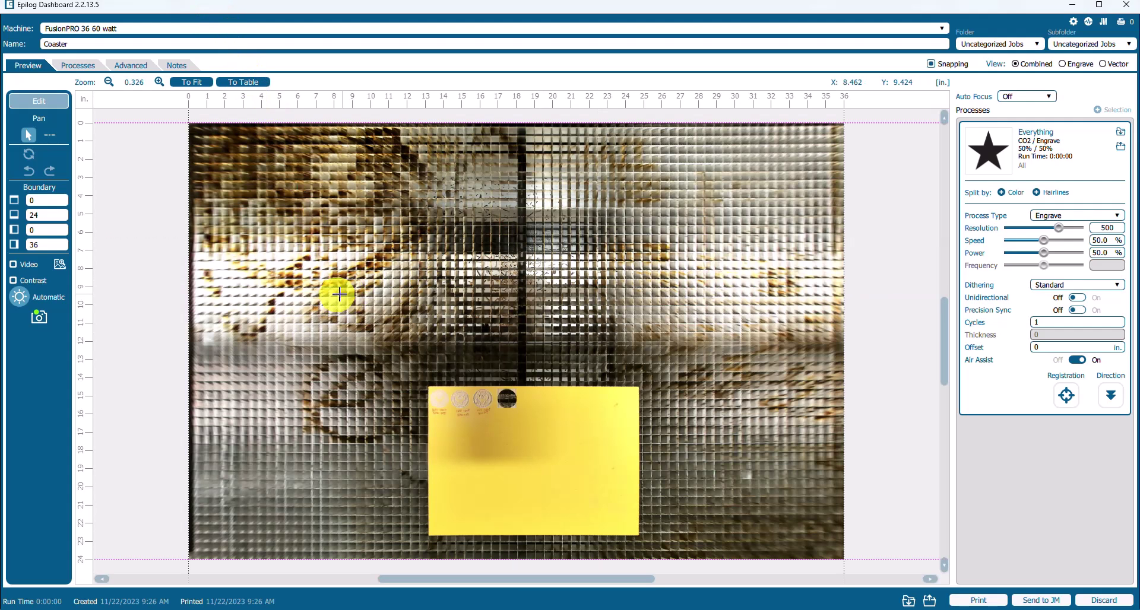
Select all of the job's artwork and set its Y position to 2
{"action": "right_click", "coordinate": [125, 173]}
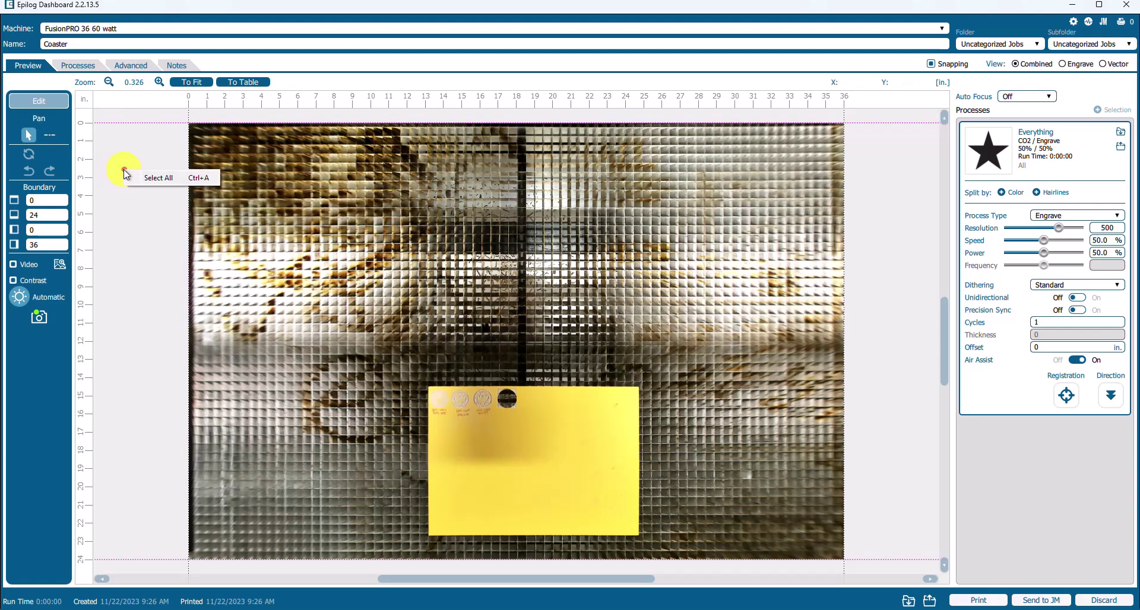
{"action": "left_click", "coordinate": [148, 178]}
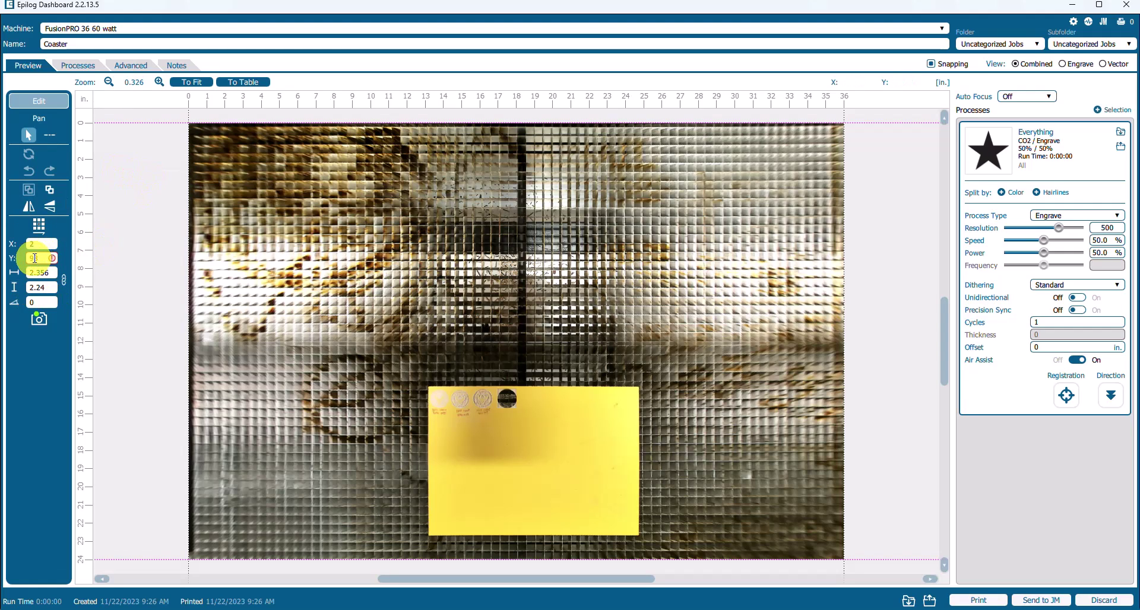
{"action": "double_click", "coordinate": [38, 260]}
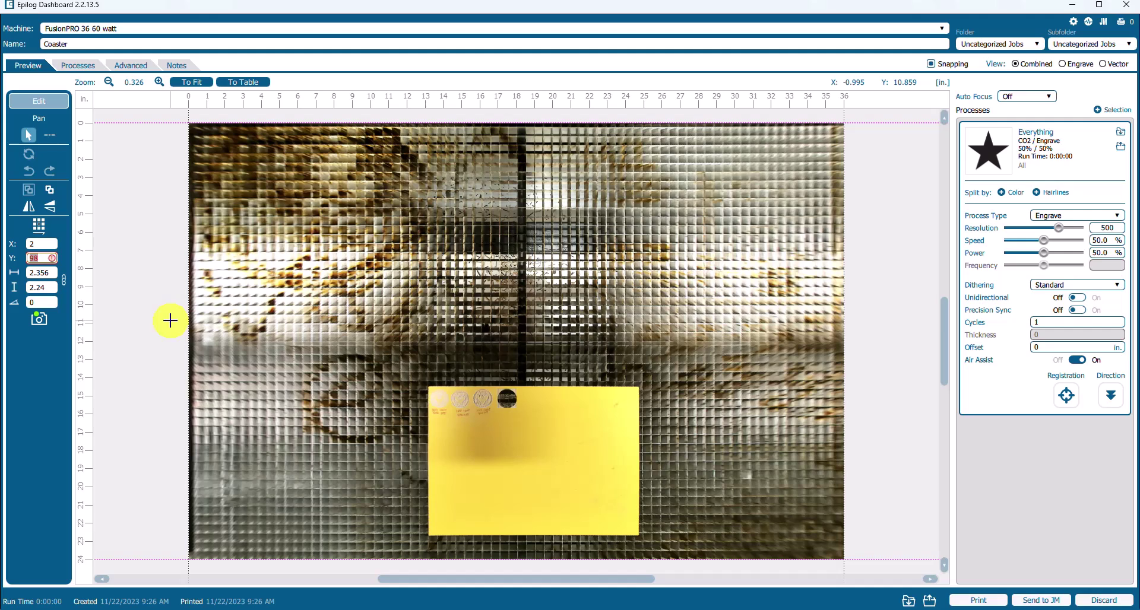
{"action": "type", "text": "2"}
{"action": "key", "text": "Return"}
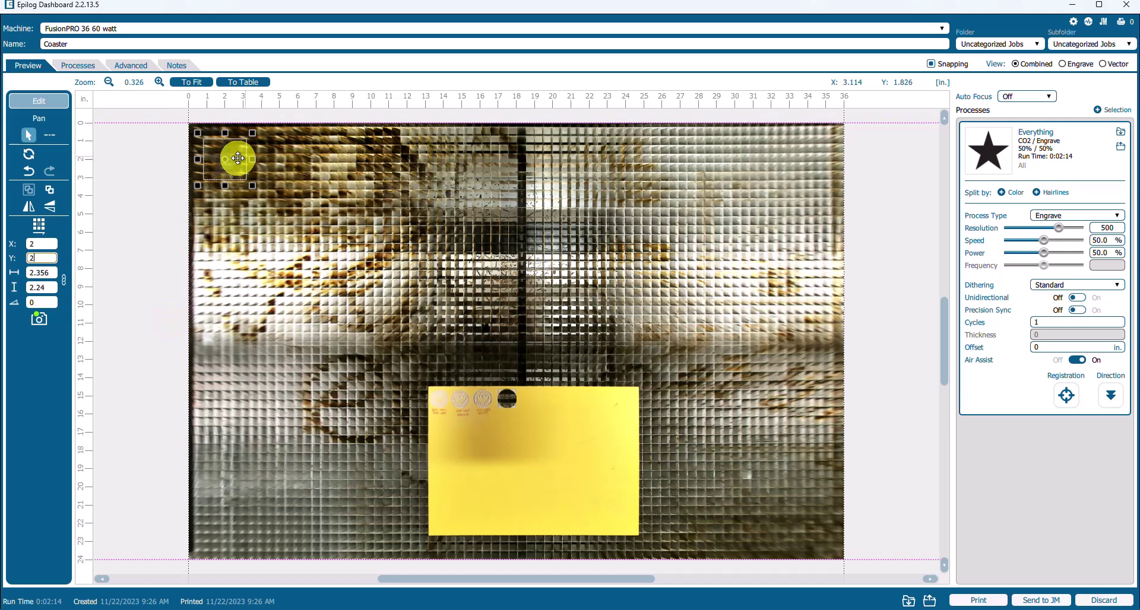
Drag the star onto the centre of the yellow coaster card
{"action": "left_click", "coordinate": [235, 154]}
{"action": "left_click_drag", "start_coordinate": [236, 156], "coordinate": [411, 292]}
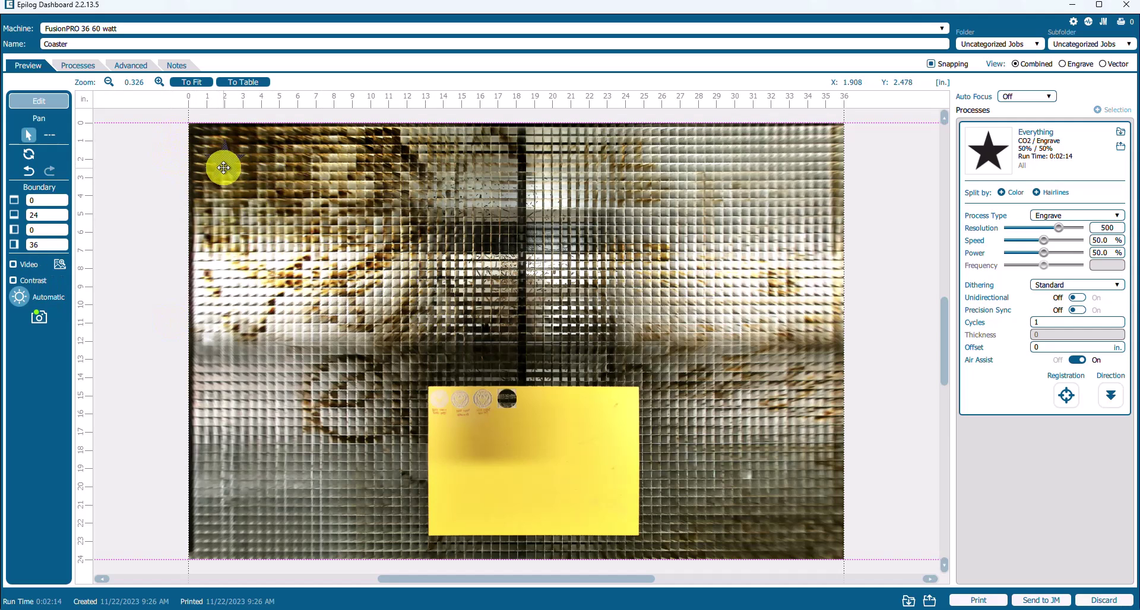
{"action": "left_click_drag", "start_coordinate": [223, 167], "coordinate": [638, 428]}
{"action": "left_click_drag", "start_coordinate": [702, 520], "coordinate": [551, 434]}
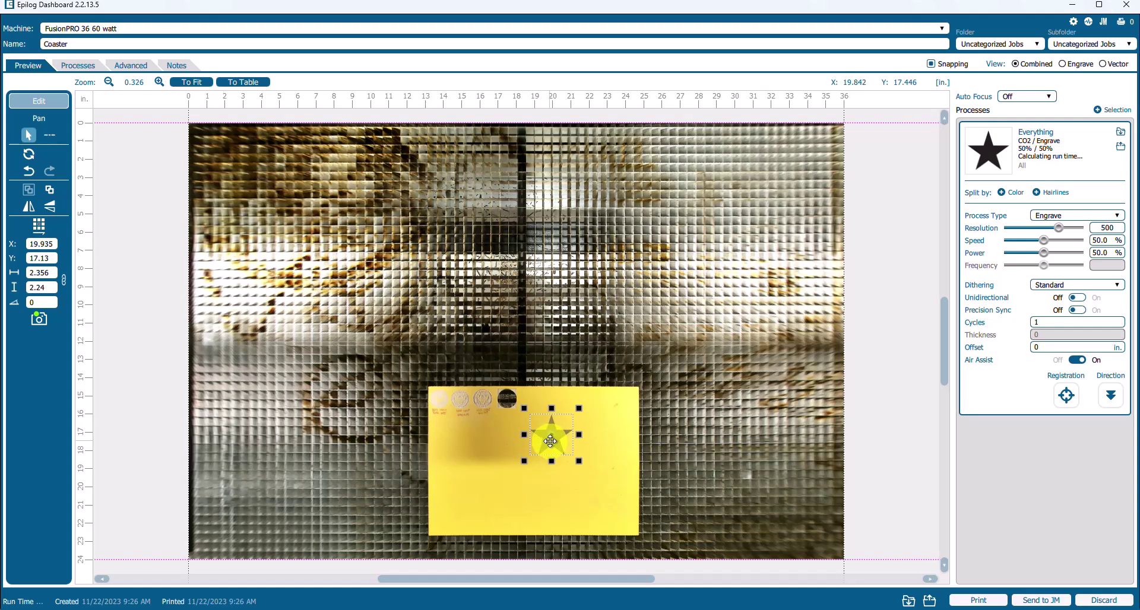
{"action": "left_click", "coordinate": [475, 482]}
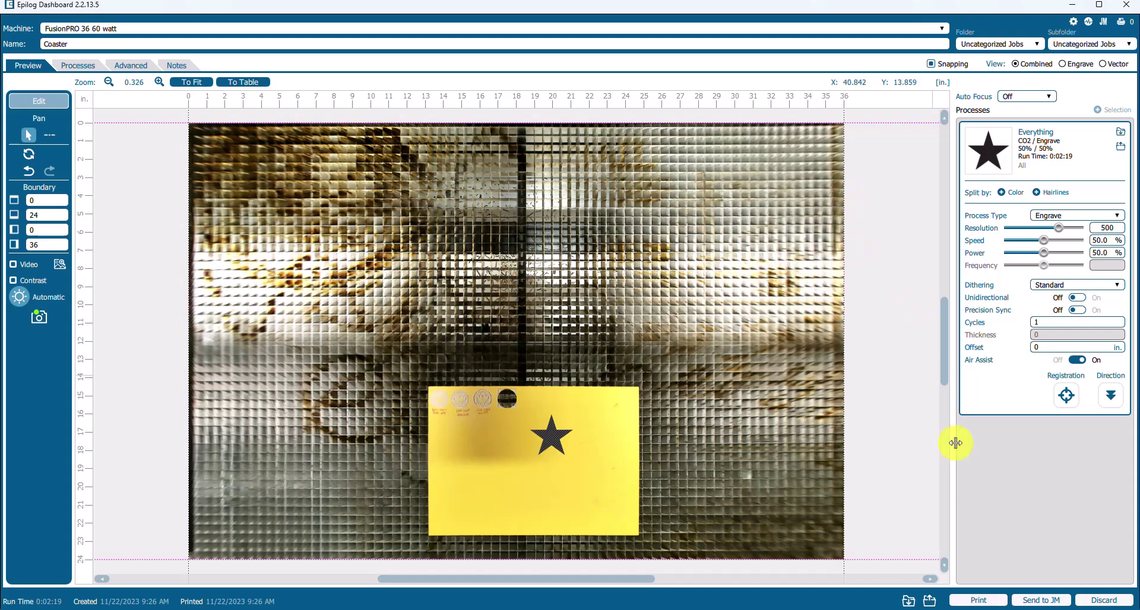
Return to CorelDRAW, review the Global printing options, and cancel without changes
{"action": "mouse_move", "coordinate": [808, 608]}
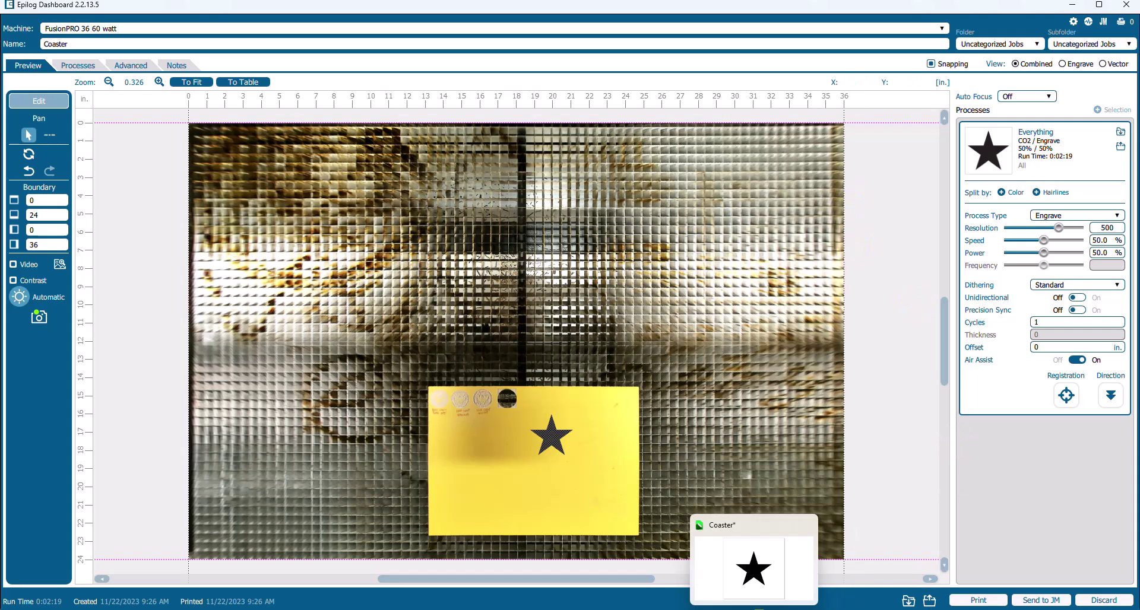
{"action": "left_click", "coordinate": [751, 608]}
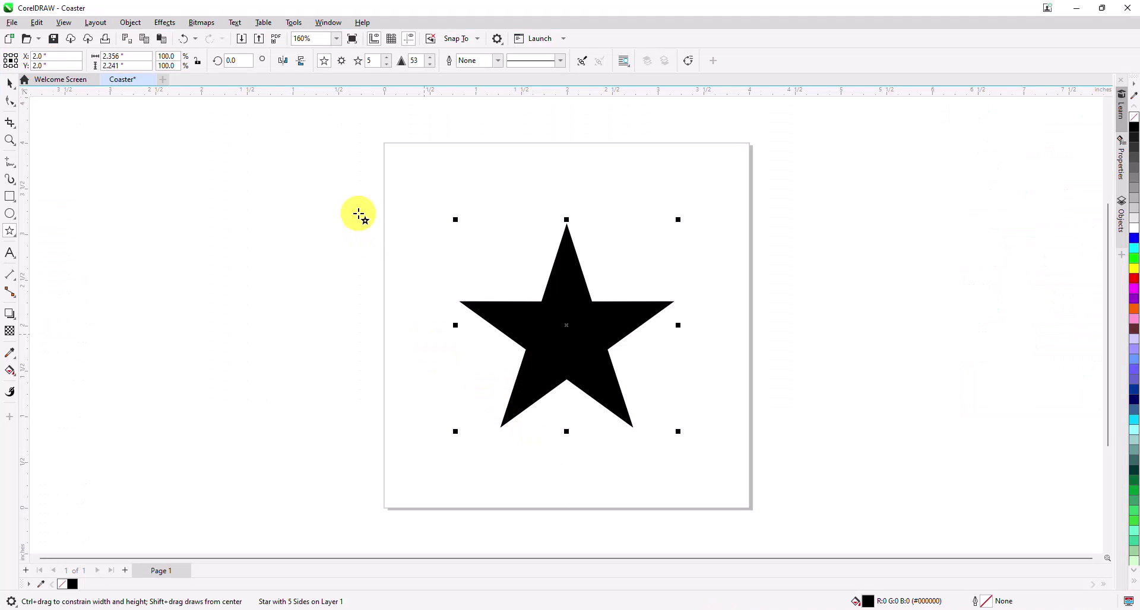
{"action": "left_click", "coordinate": [303, 27]}
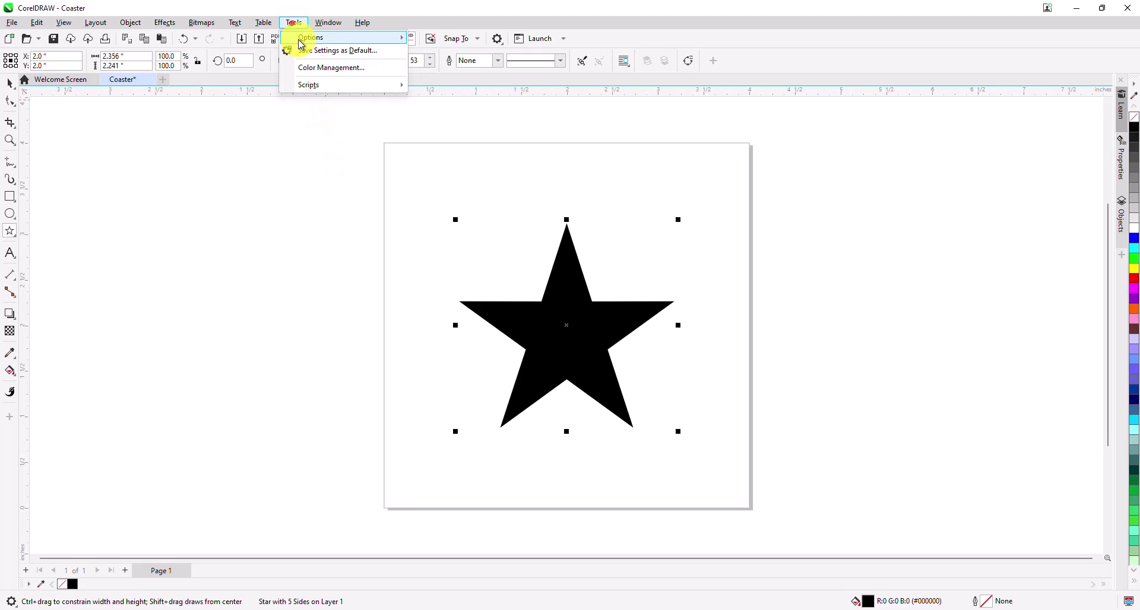
{"action": "mouse_move", "coordinate": [293, 38]}
{"action": "left_click", "coordinate": [432, 78]}
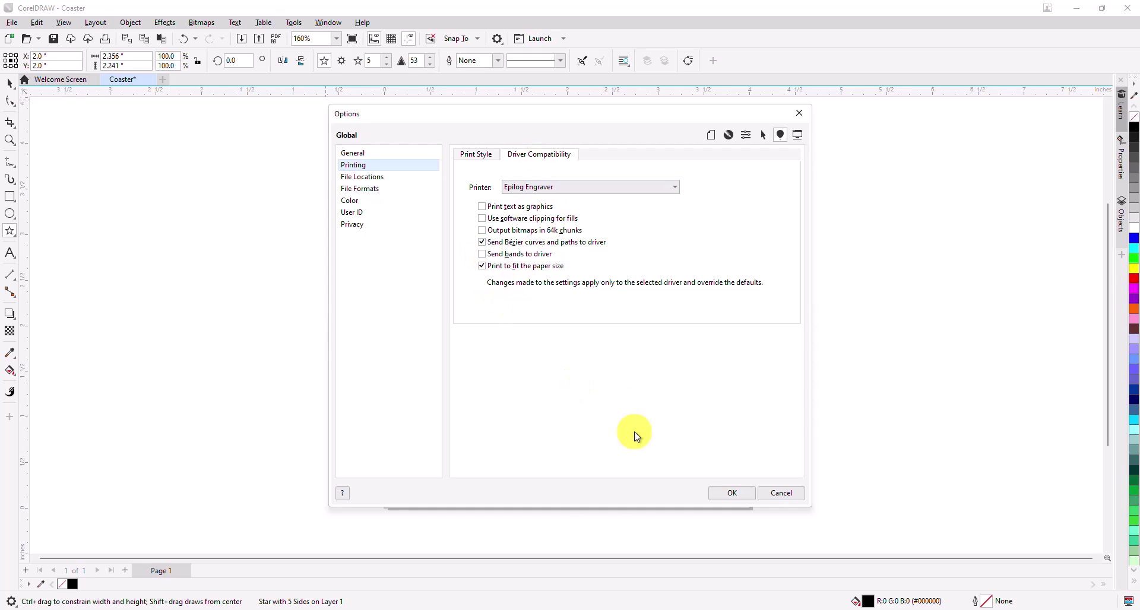
{"action": "left_click", "coordinate": [790, 495]}
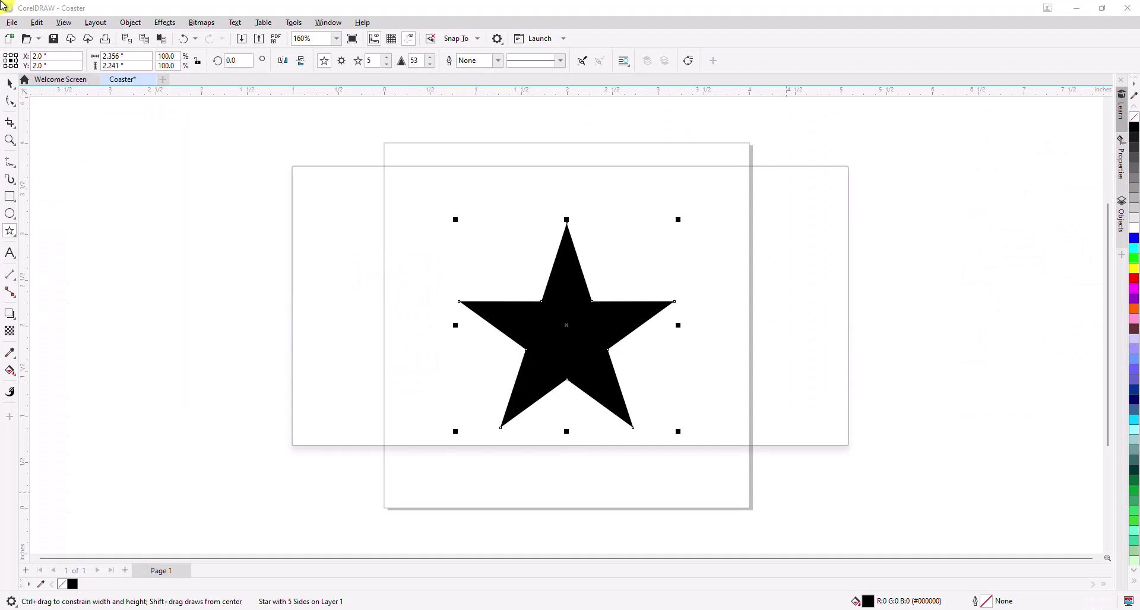
Set the print orientation to Match orientation and size (Custom, Portrait)
{"action": "key", "text": "ctrl+p"}
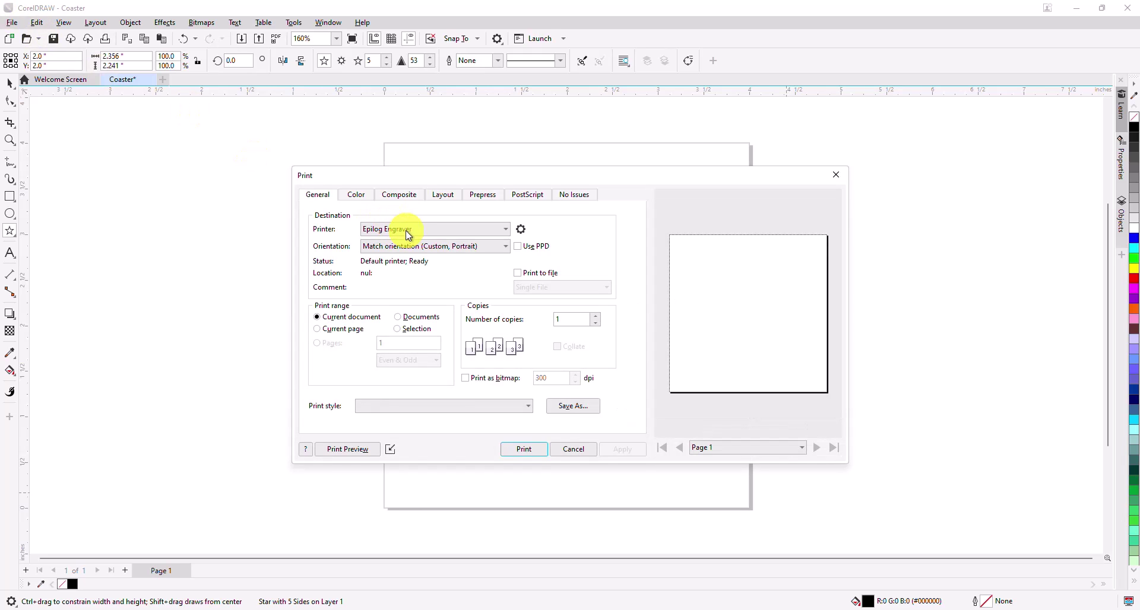
{"action": "left_click", "coordinate": [409, 247]}
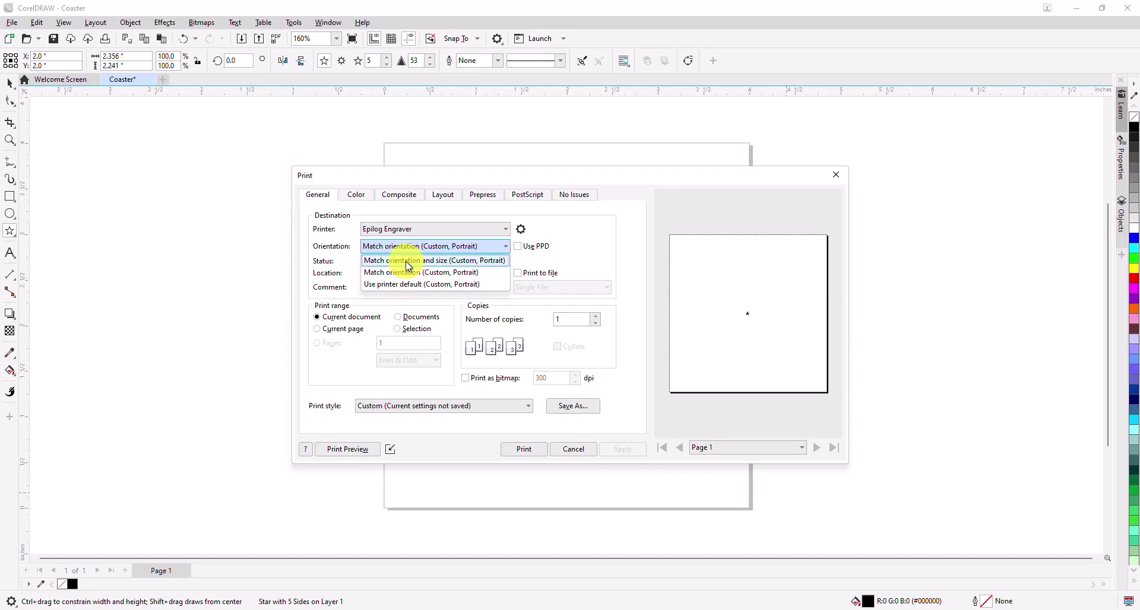
{"action": "left_click", "coordinate": [405, 262]}
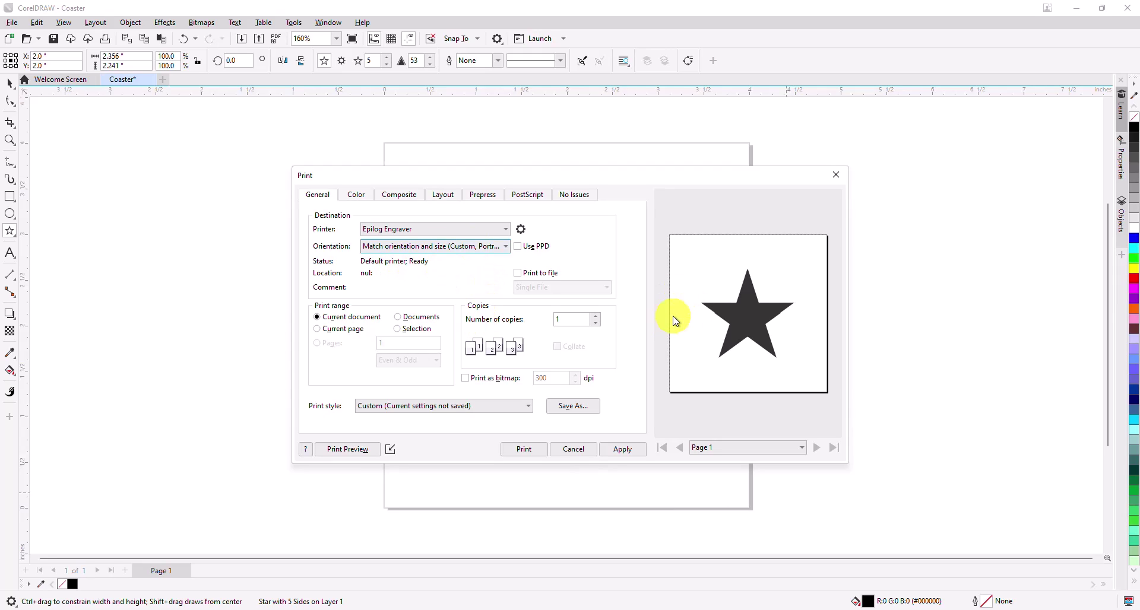
Print the resized star from CorelDRAW so the Coaster job loads in Epilog Dashboard as a 4 x 4 inch area
{"action": "left_click", "coordinate": [522, 450]}
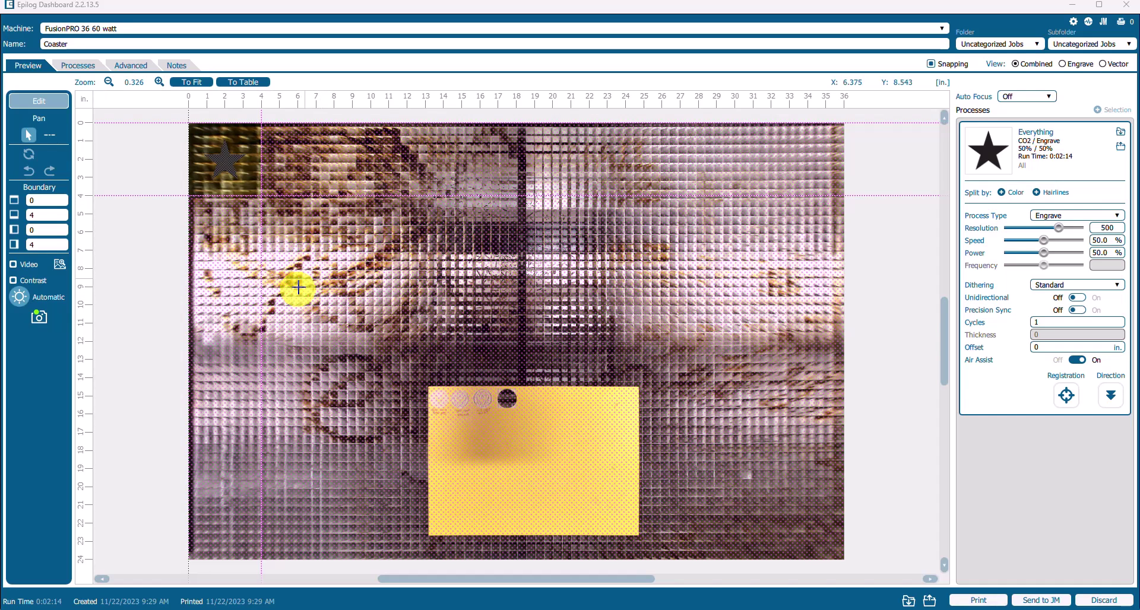
{"action": "left_click", "coordinate": [220, 163]}
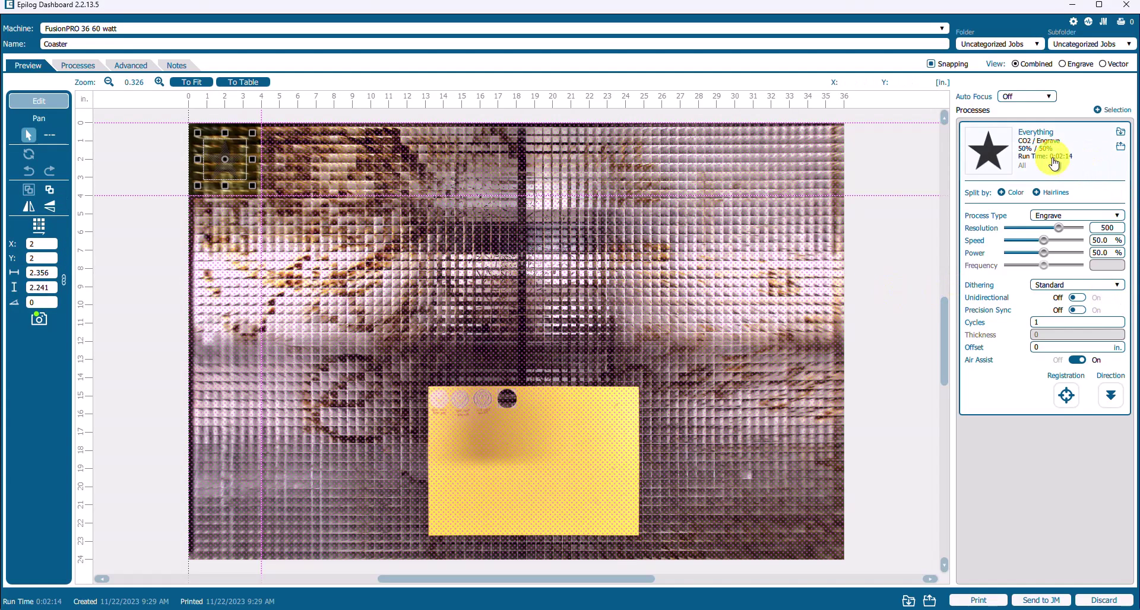
{"action": "left_click", "coordinate": [285, 158]}
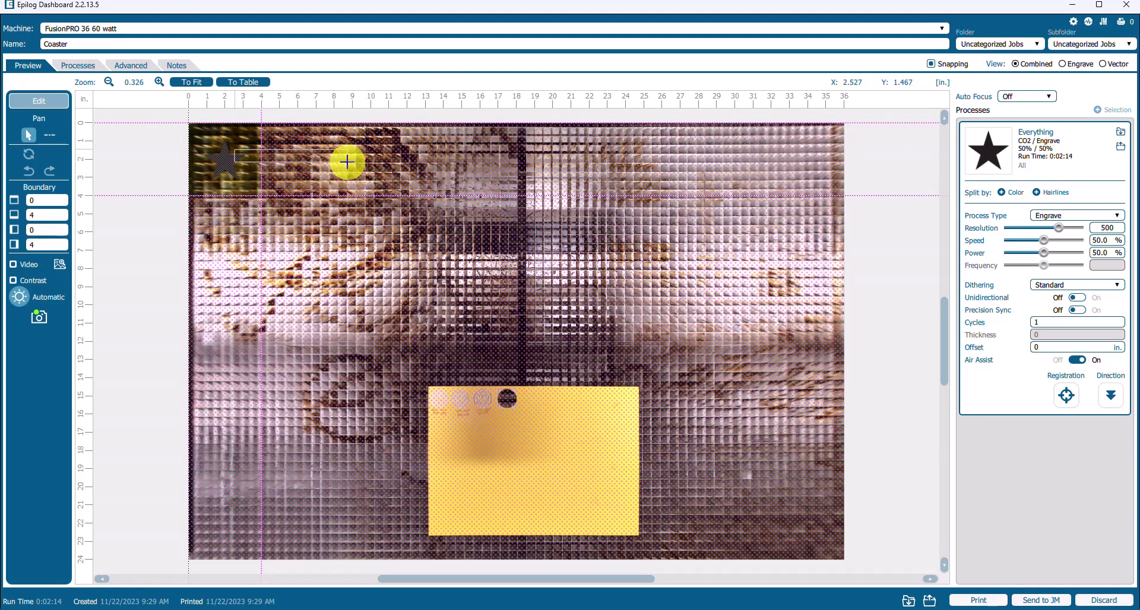
{"action": "left_click", "coordinate": [222, 160]}
{"action": "left_click_drag", "start_coordinate": [222, 161], "coordinate": [380, 172]}
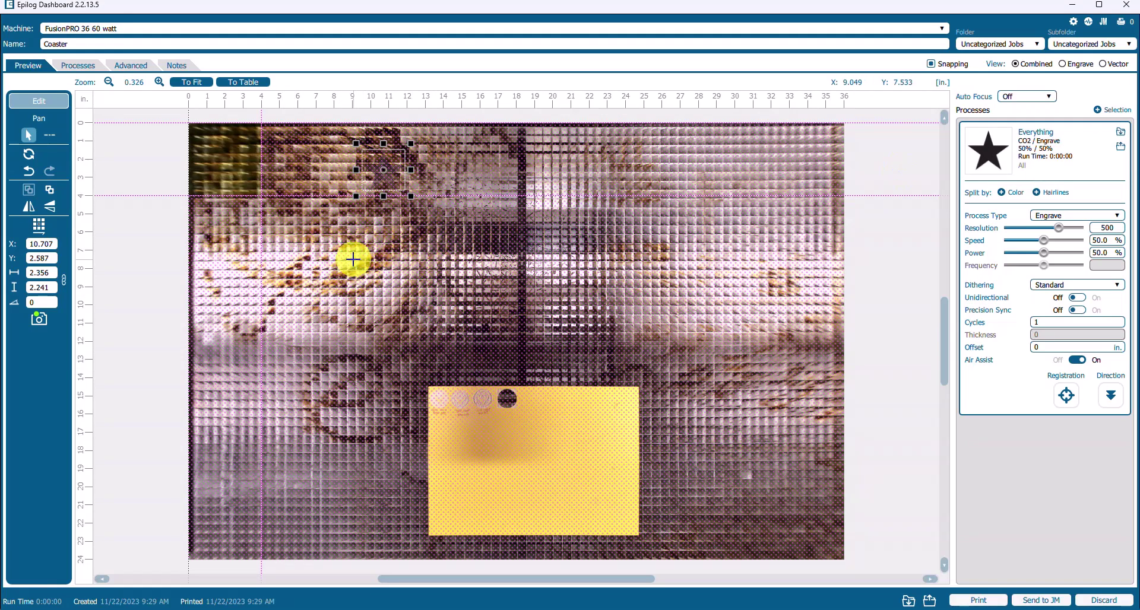
{"action": "left_click_drag", "start_coordinate": [373, 182], "coordinate": [246, 176]}
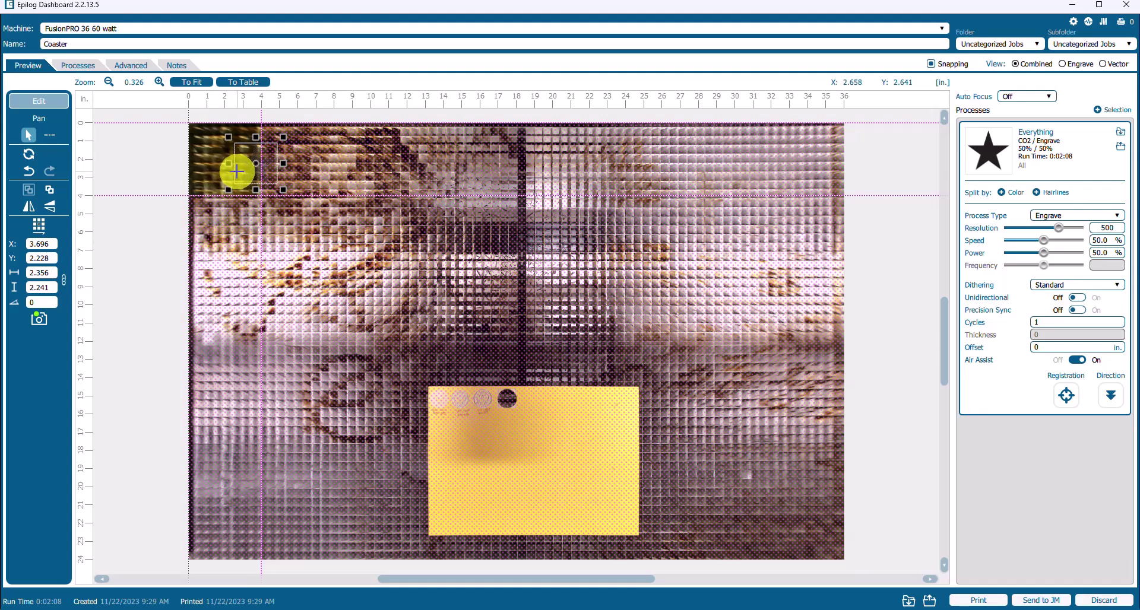
{"action": "left_click_drag", "start_coordinate": [244, 171], "coordinate": [218, 165]}
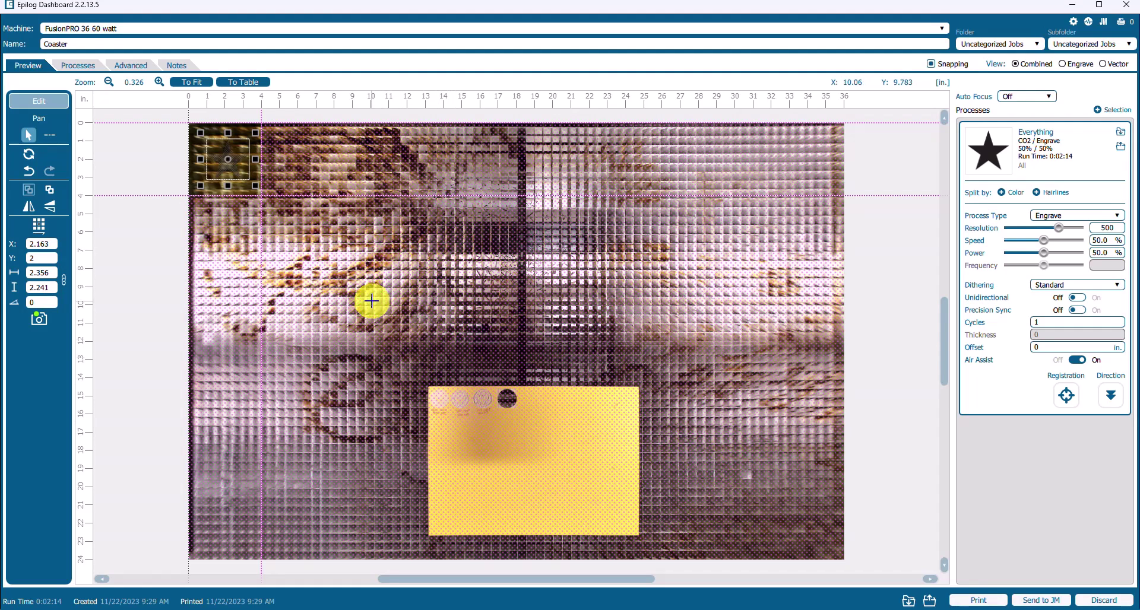
Deselect the star and drag the bottom, right and top boundary edges to 11.315, about 12, and 2.739 inches
{"action": "left_click", "coordinate": [225, 201]}
{"action": "left_click_drag", "start_coordinate": [228, 197], "coordinate": [227, 328]}
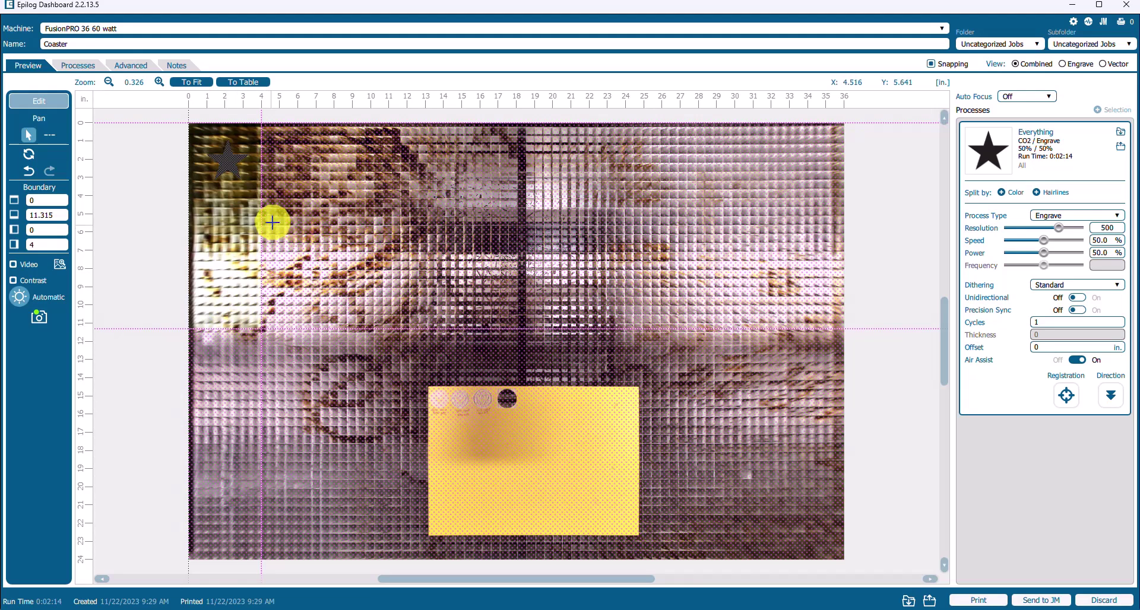
{"action": "left_click_drag", "start_coordinate": [260, 212], "coordinate": [406, 240]}
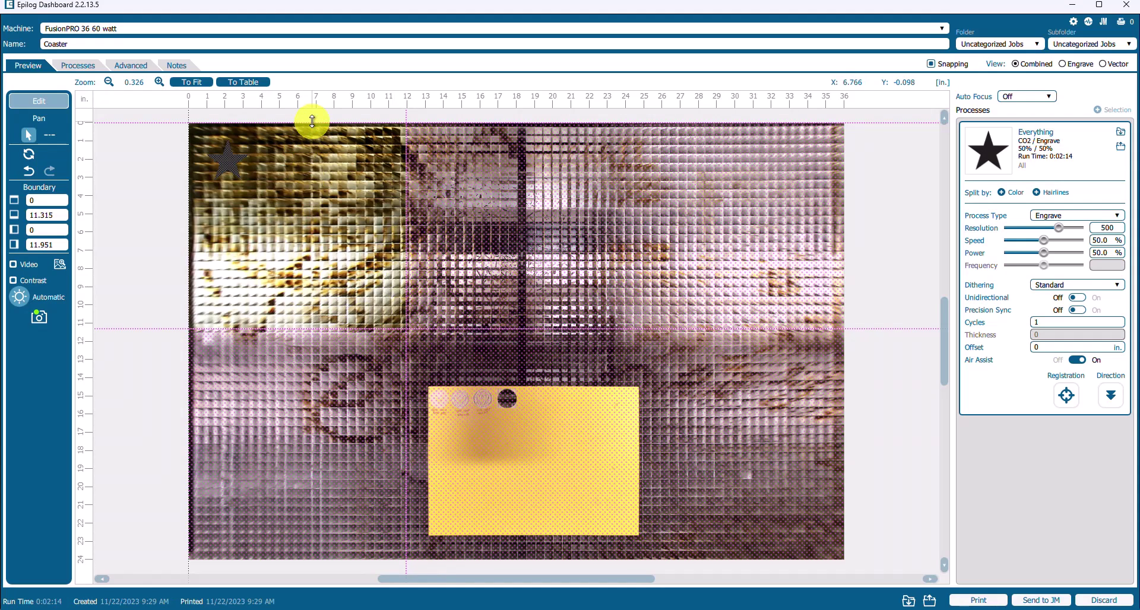
{"action": "left_click_drag", "start_coordinate": [312, 121], "coordinate": [317, 172]}
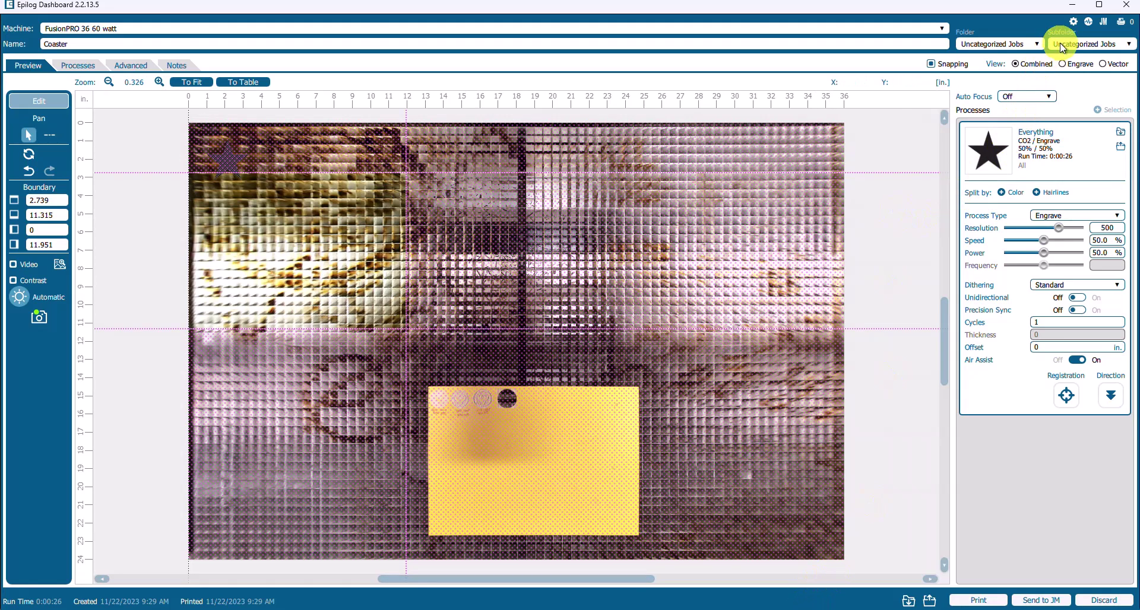
{"action": "left_click", "coordinate": [1074, 24]}
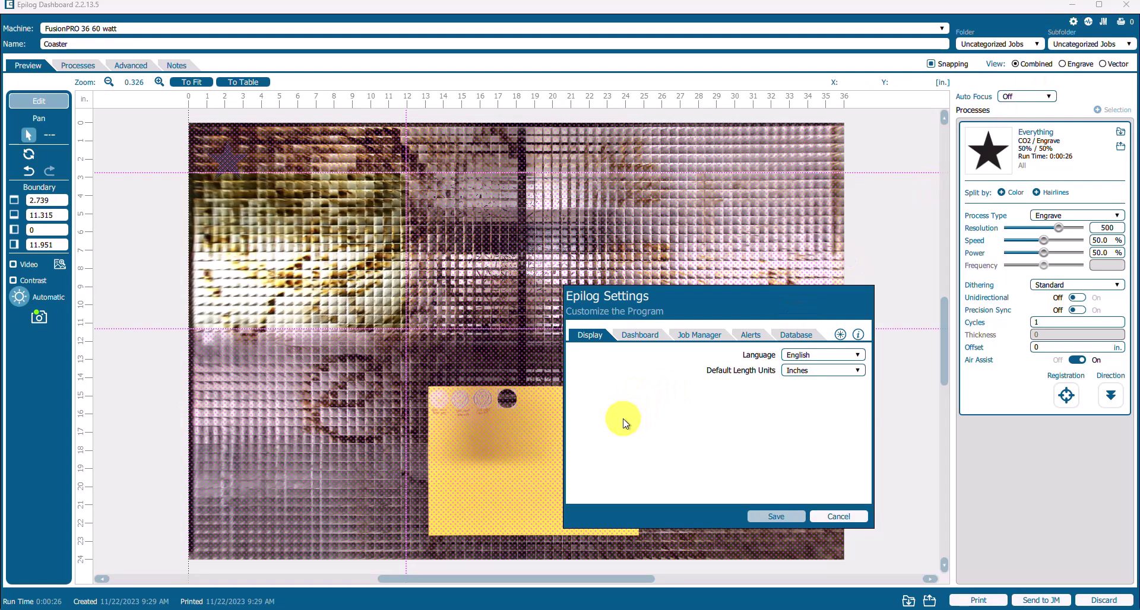
{"action": "left_click", "coordinate": [635, 339]}
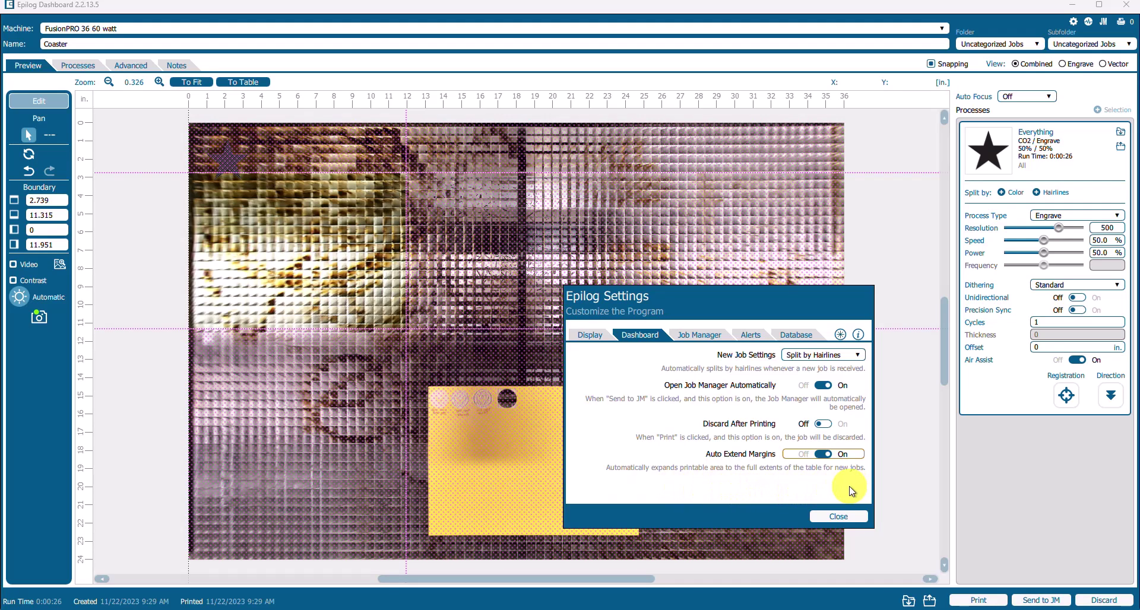
{"action": "left_click", "coordinate": [841, 516]}
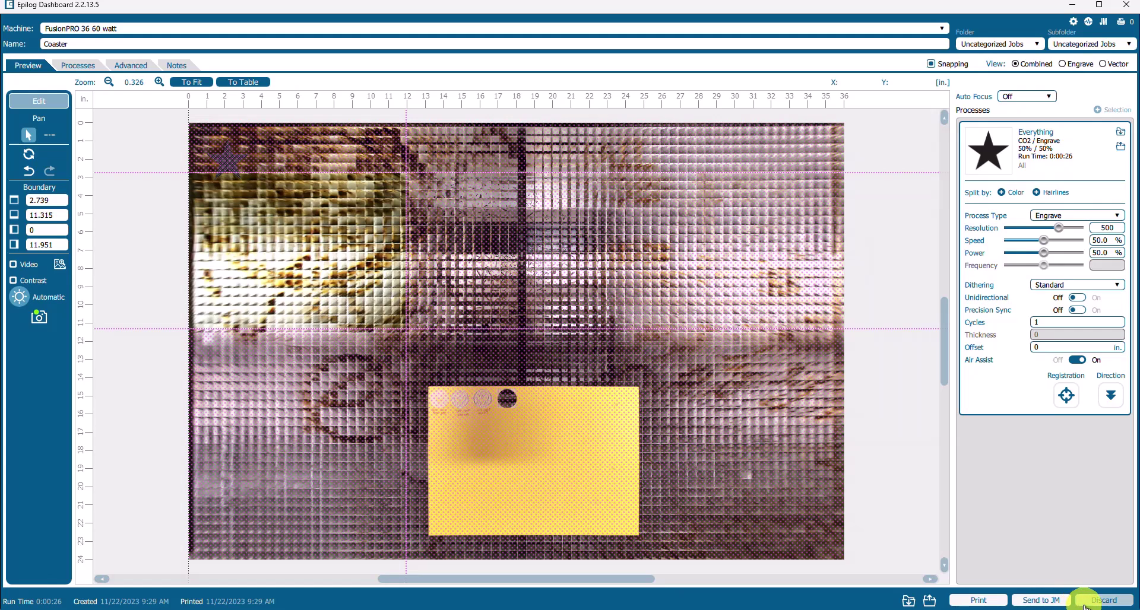
Discard the Coaster job from Epilog Dashboard and confirm the deletion
{"action": "left_click", "coordinate": [1084, 603]}
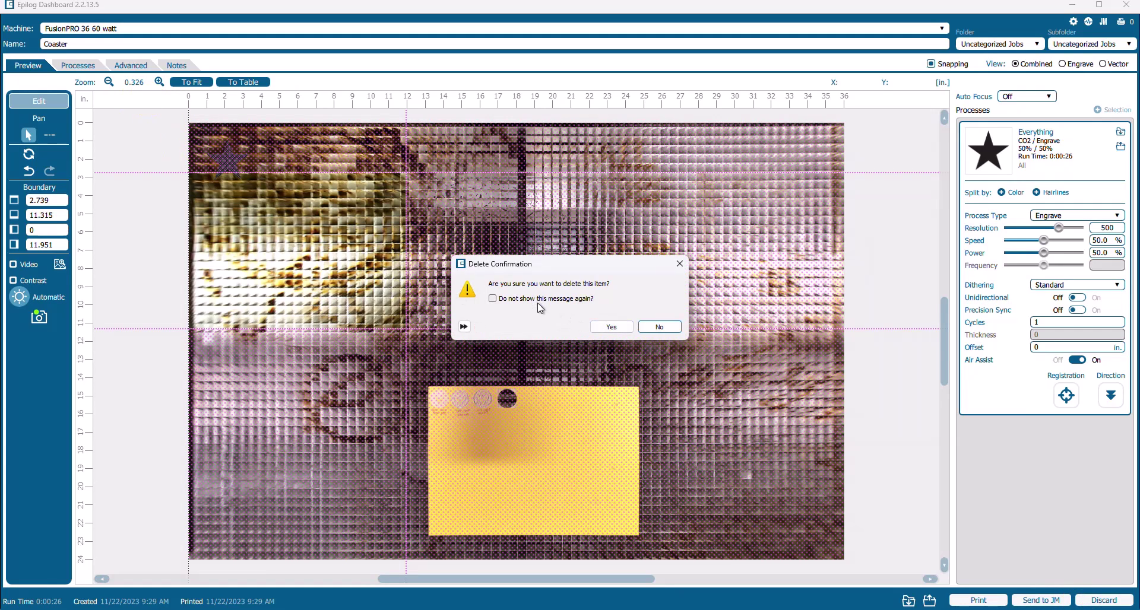
{"action": "left_click", "coordinate": [601, 328]}
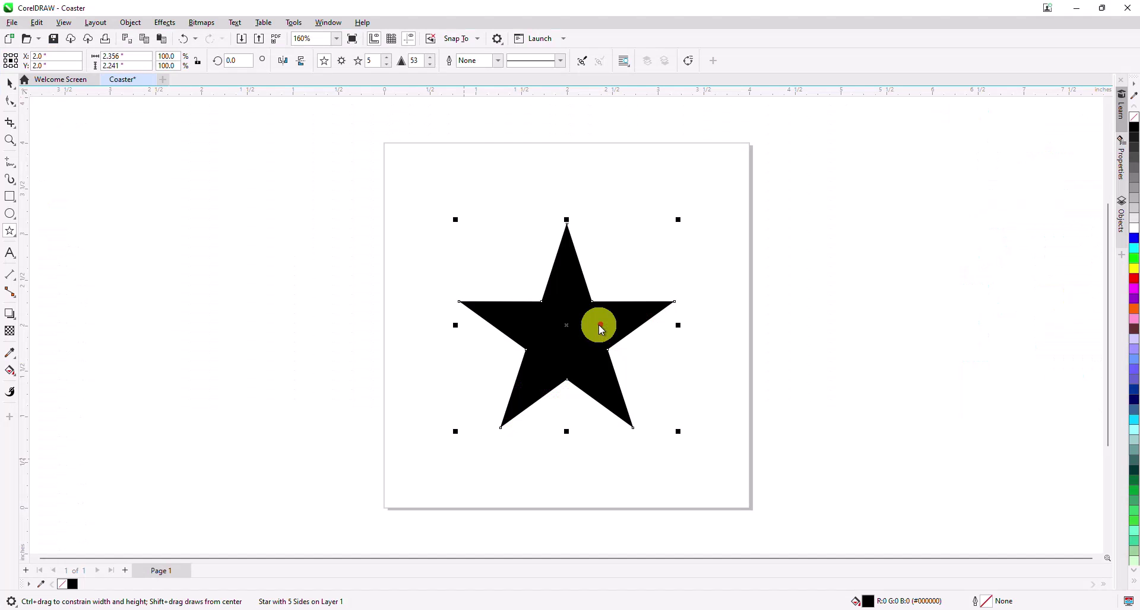
Print the Coaster star drawing to the Epilog Engraver from CorelDRAW's Print dialog
{"action": "left_click", "coordinate": [106, 41]}
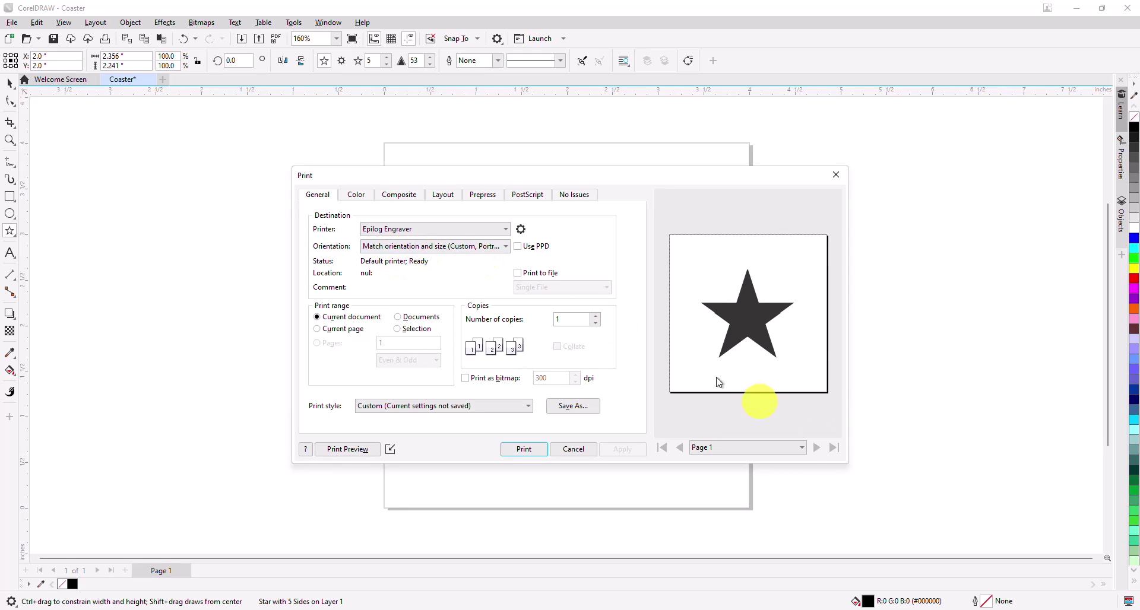
{"action": "left_click", "coordinate": [521, 450]}
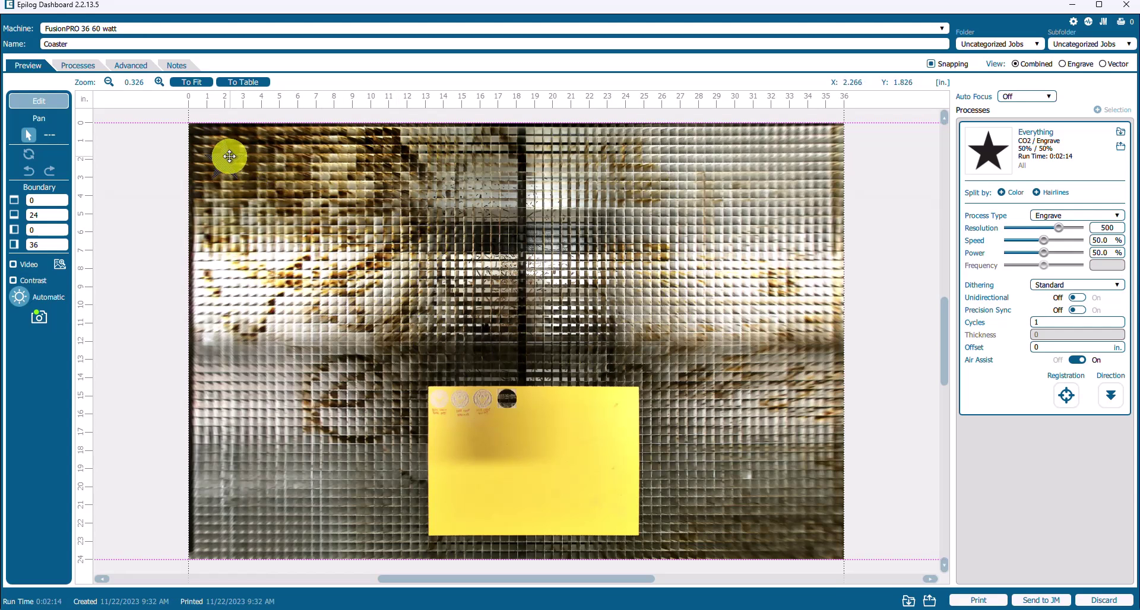
Move the star onto the yellow coaster card, paste a second copy, and lower the boundary's top edge
{"action": "left_click_drag", "start_coordinate": [226, 158], "coordinate": [562, 440]}
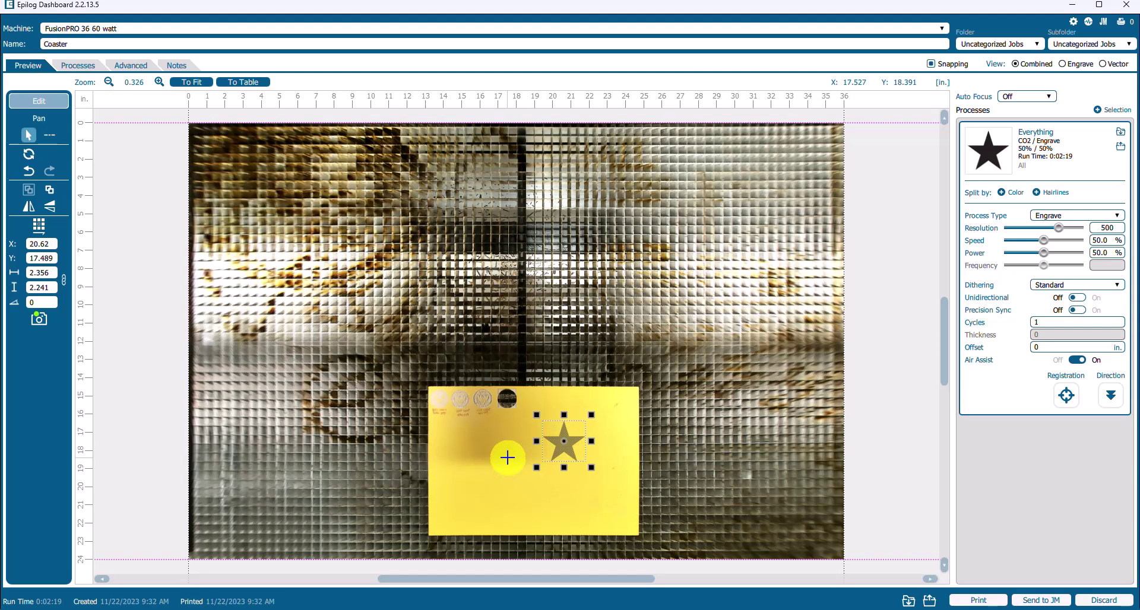
{"action": "key", "text": "ctrl+v"}
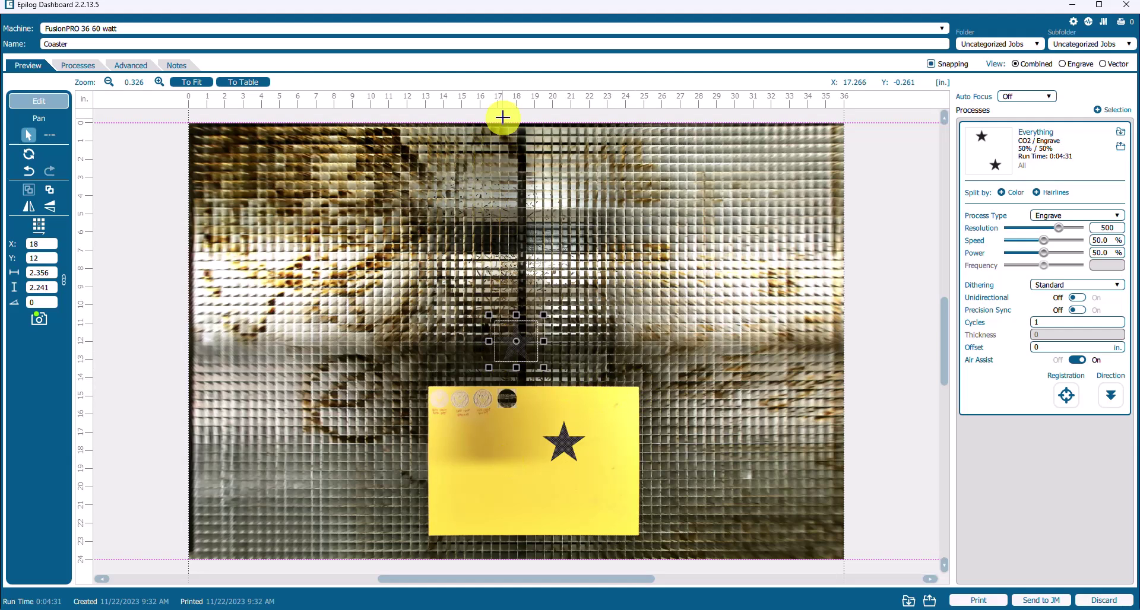
{"action": "left_click_drag", "start_coordinate": [506, 121], "coordinate": [542, 374]}
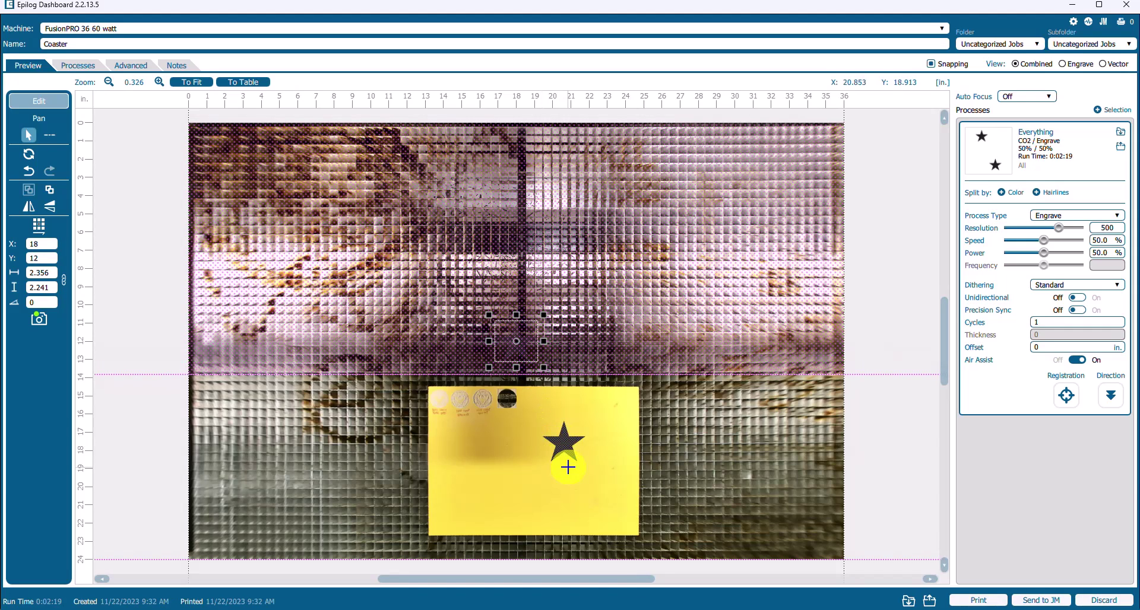
Enlarge the star on the coaster to about 4.071 x 3.872 inches and rotate it to roughly 307°
{"action": "left_click", "coordinate": [564, 442]}
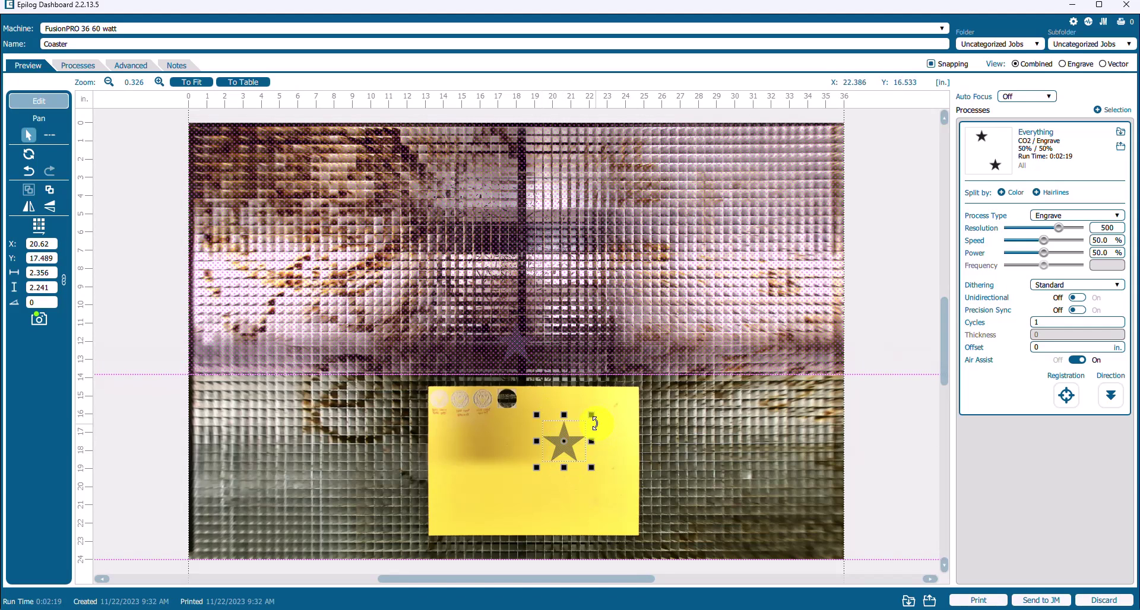
{"action": "left_click_drag", "start_coordinate": [591, 415], "coordinate": [635, 399]}
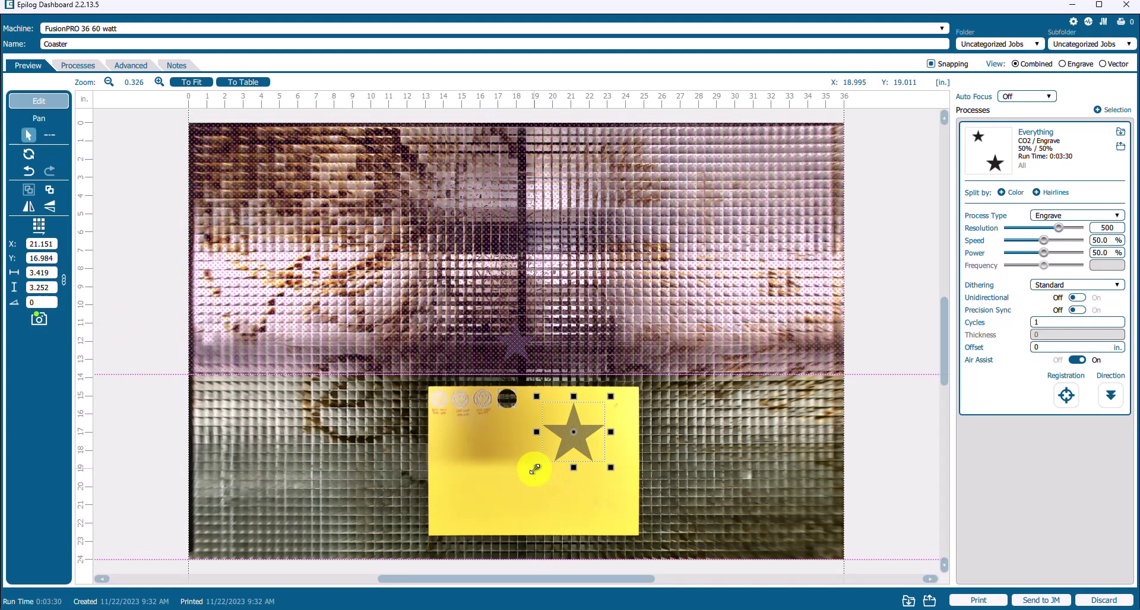
{"action": "mouse_move", "coordinate": [534, 469]}
{"action": "left_mouse_down"}
{"action": "mouse_move", "coordinate": [509, 493]}
{"action": "mouse_move", "coordinate": [521, 485]}
{"action": "left_mouse_up"}
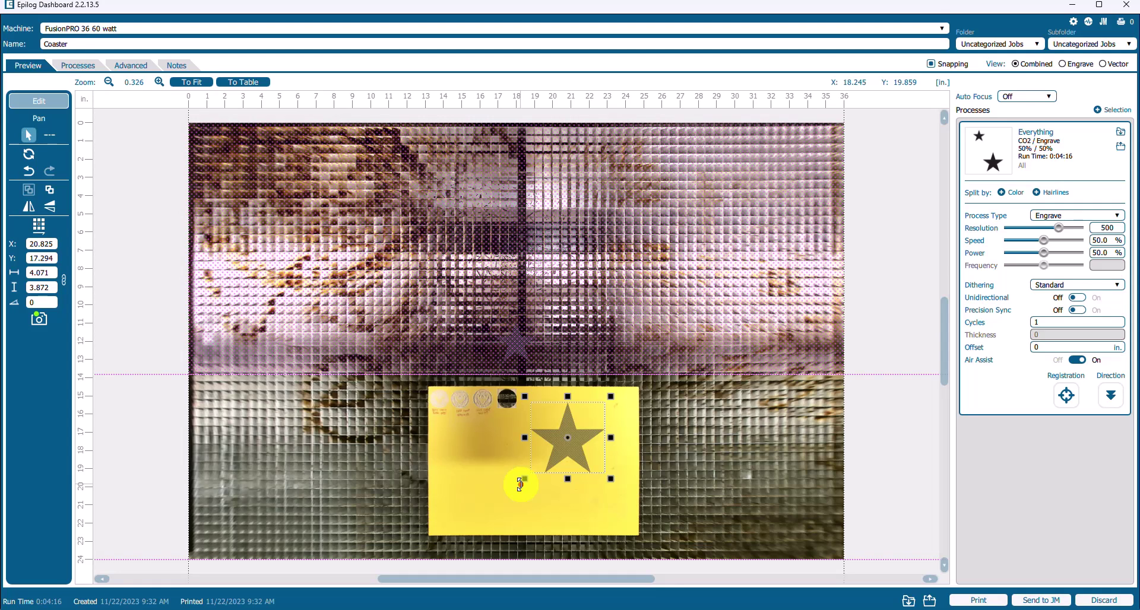
{"action": "left_click_drag", "start_coordinate": [519, 485], "coordinate": [503, 424]}
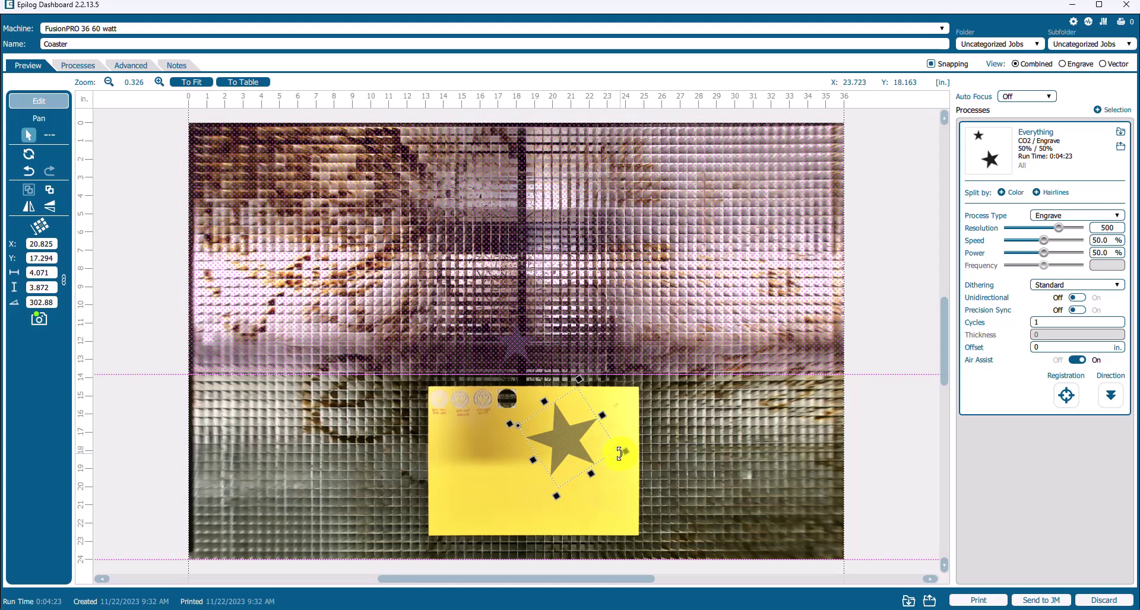
{"action": "left_click_drag", "start_coordinate": [619, 454], "coordinate": [556, 478]}
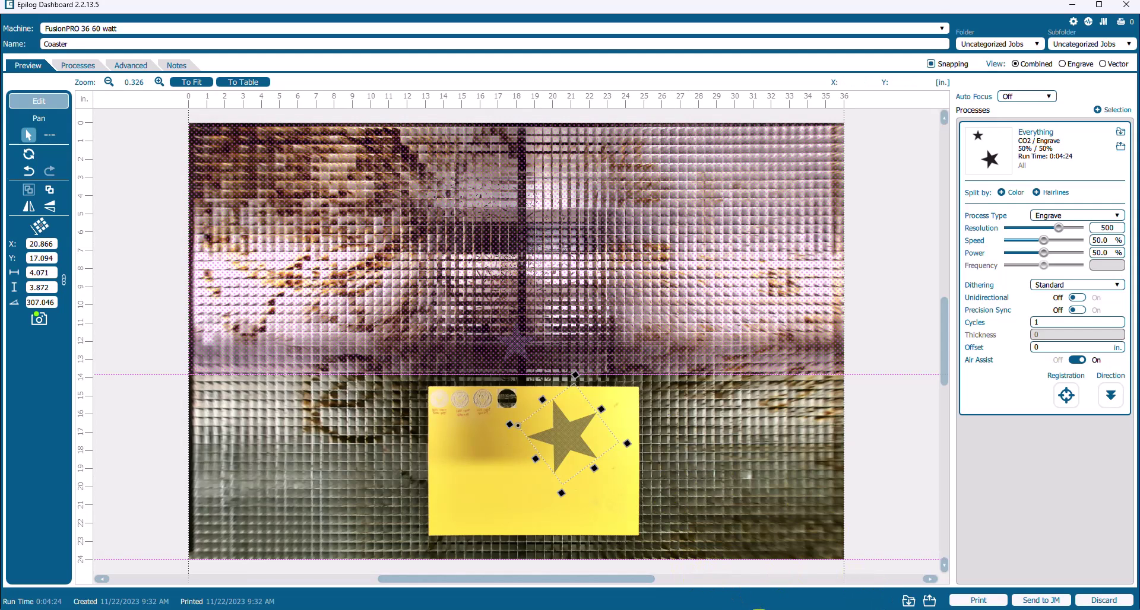
Bring CorelDRAW to the front and open the Palettes list under Window > Color Palettes
{"action": "mouse_move", "coordinate": [742, 609]}
{"action": "left_click", "coordinate": [753, 564]}
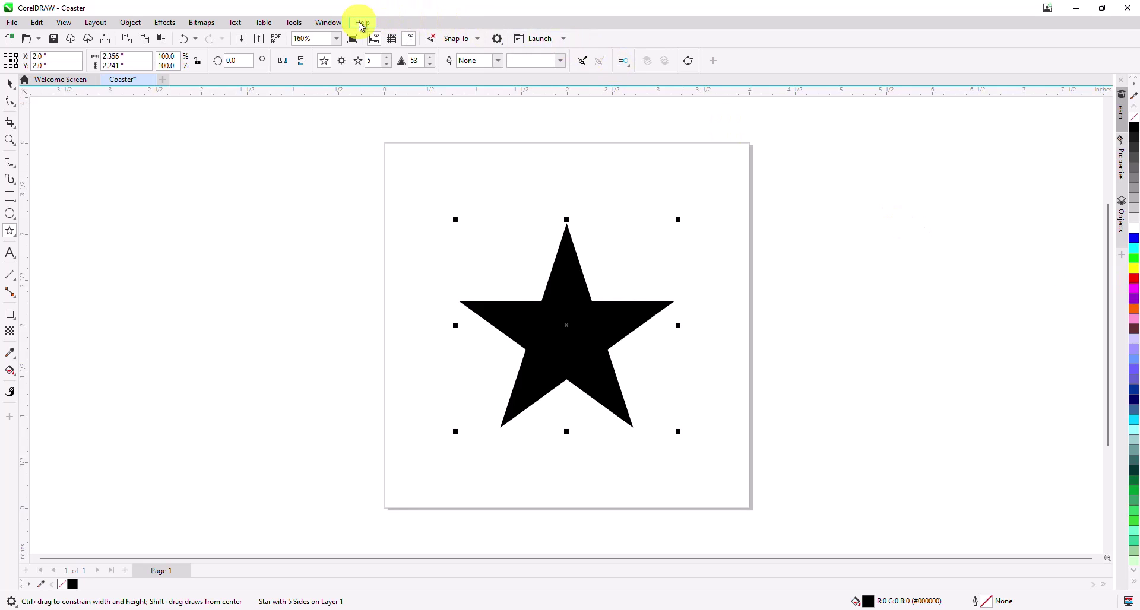
{"action": "left_click", "coordinate": [330, 23]}
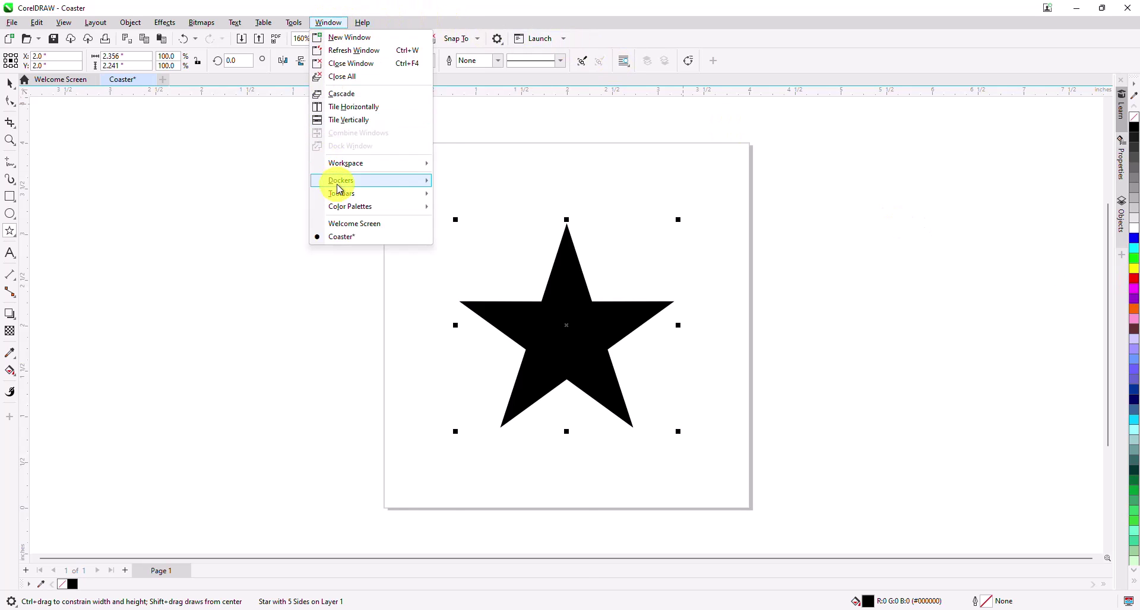
{"action": "mouse_move", "coordinate": [339, 185]}
{"action": "mouse_move", "coordinate": [338, 205]}
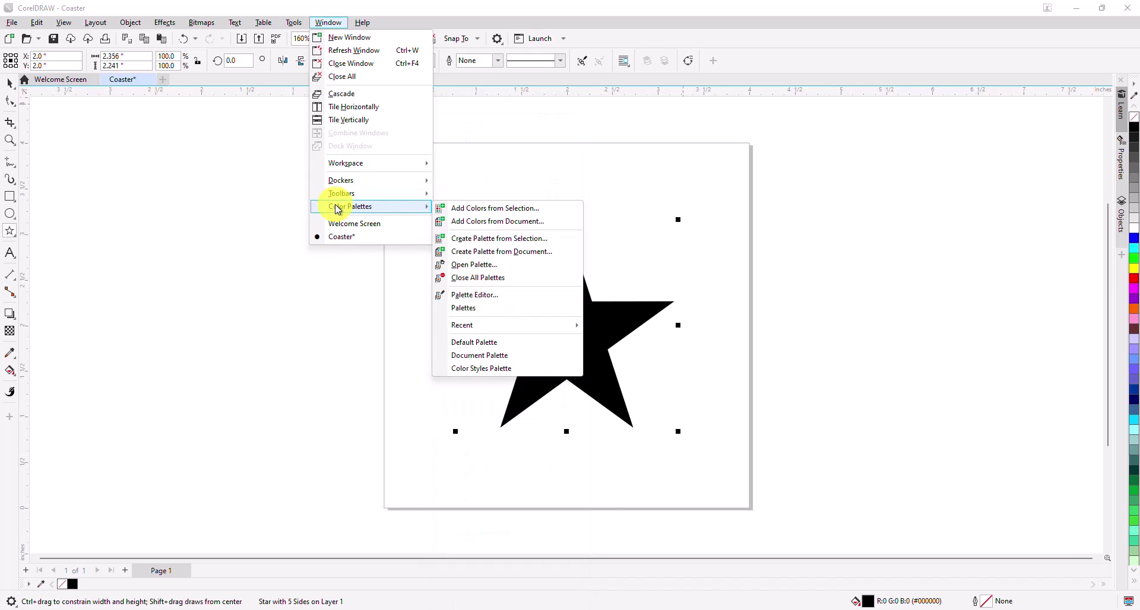
{"action": "left_click", "coordinate": [466, 308]}
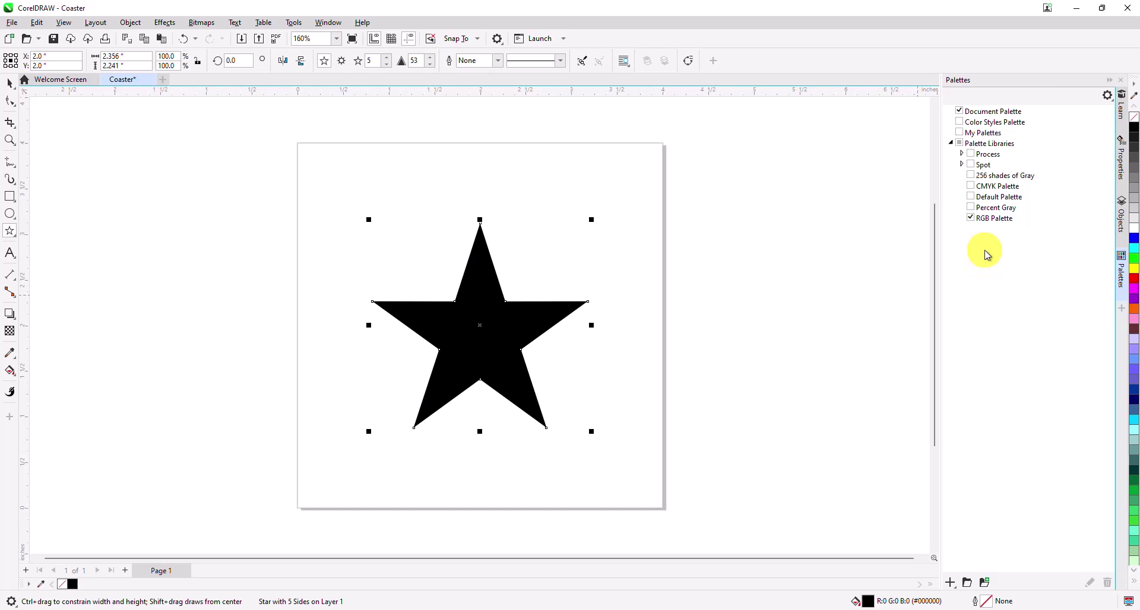
Toggle the palette checkboxes so only RGB Palette stays enabled, with CMYK and Default off
{"action": "left_click", "coordinate": [973, 220]}
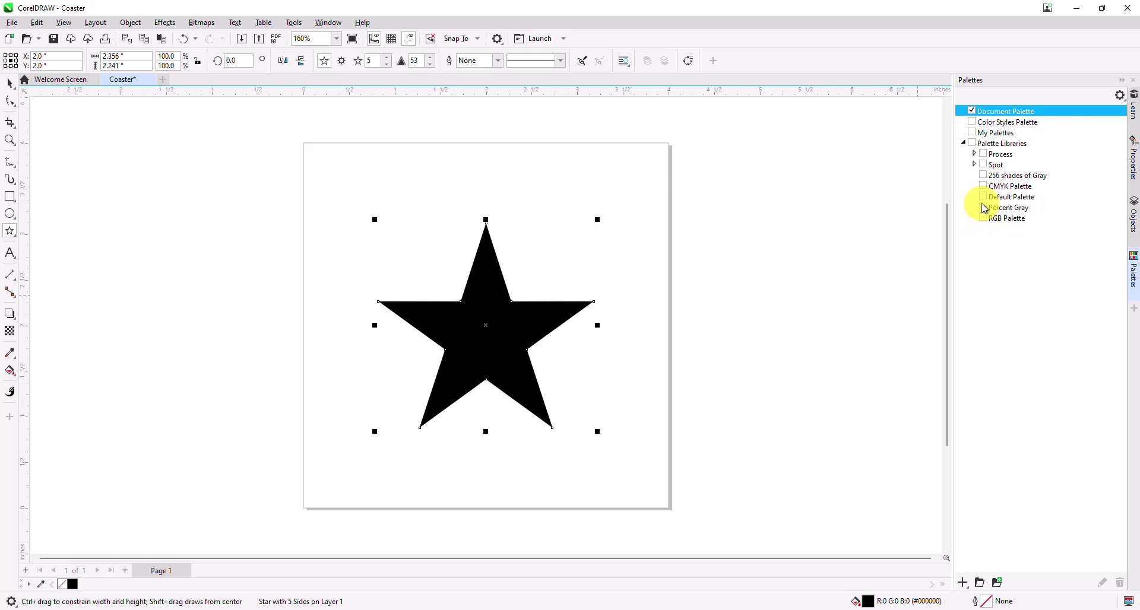
{"action": "left_click", "coordinate": [984, 198]}
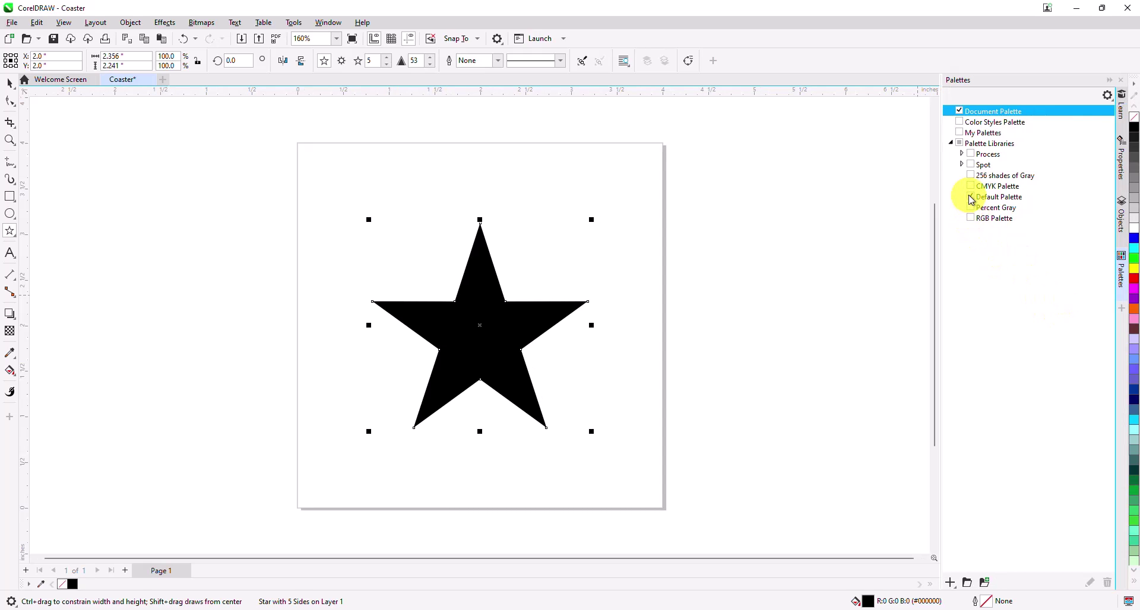
{"action": "left_click", "coordinate": [970, 187]}
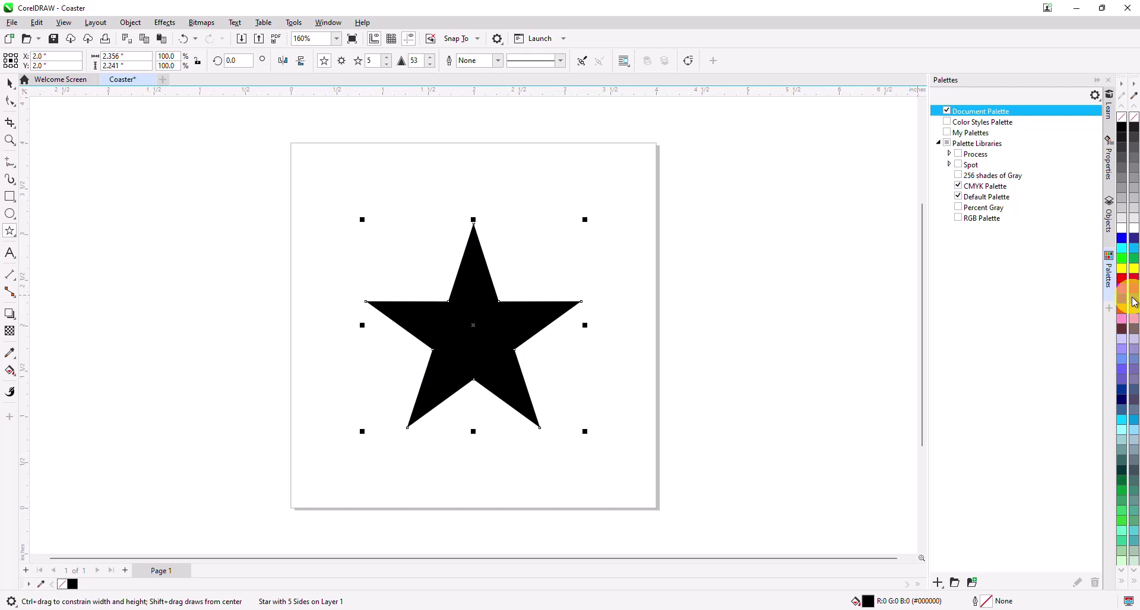
{"action": "left_click", "coordinate": [957, 218]}
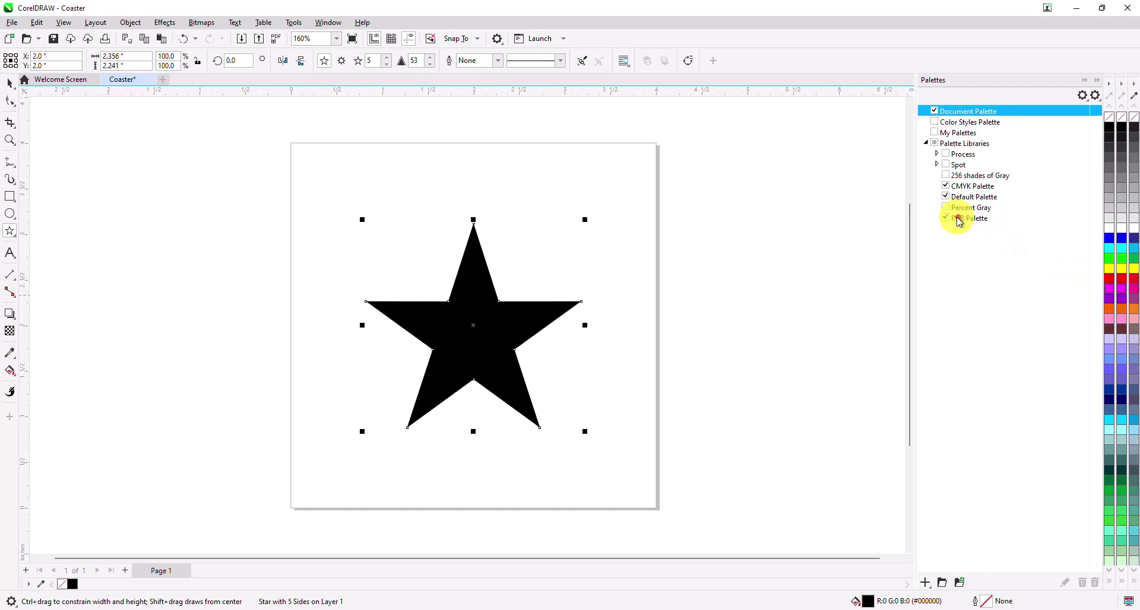
{"action": "left_click", "coordinate": [948, 186]}
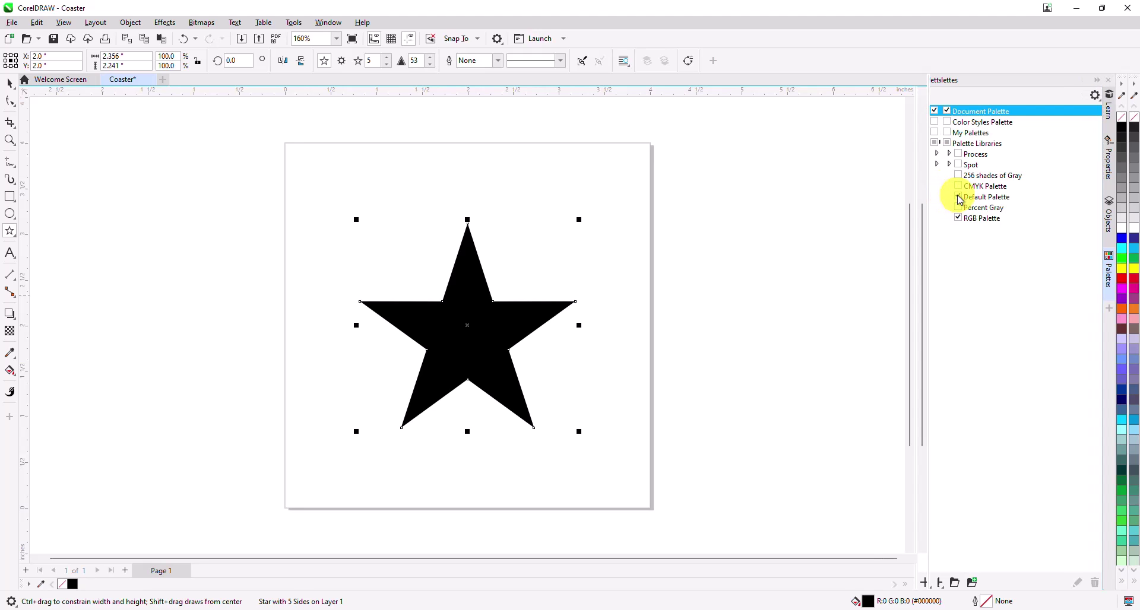
{"action": "left_click", "coordinate": [960, 197]}
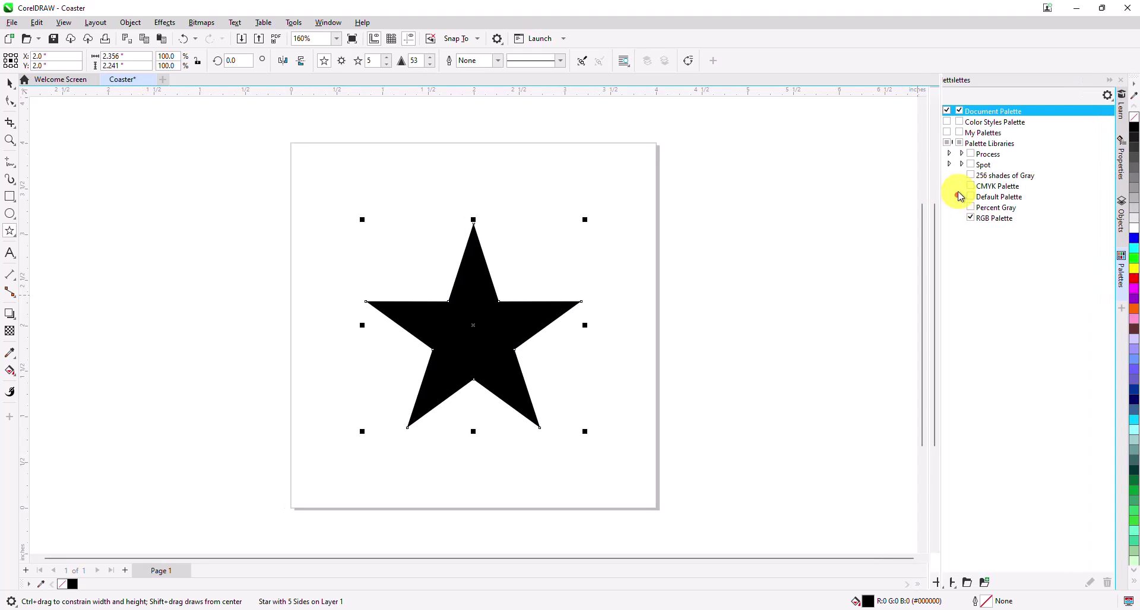
Close the palettes list, fill the star light grey R230 G230 B230, and reselect the Pick tool
{"action": "left_click", "coordinate": [1111, 84]}
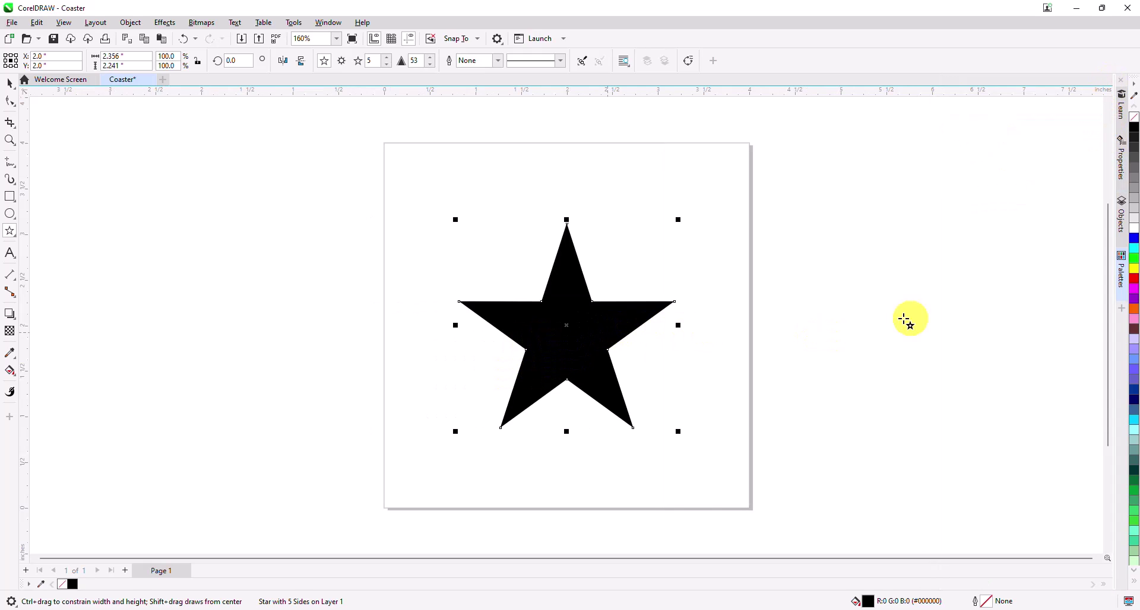
{"action": "left_click", "coordinate": [1134, 231]}
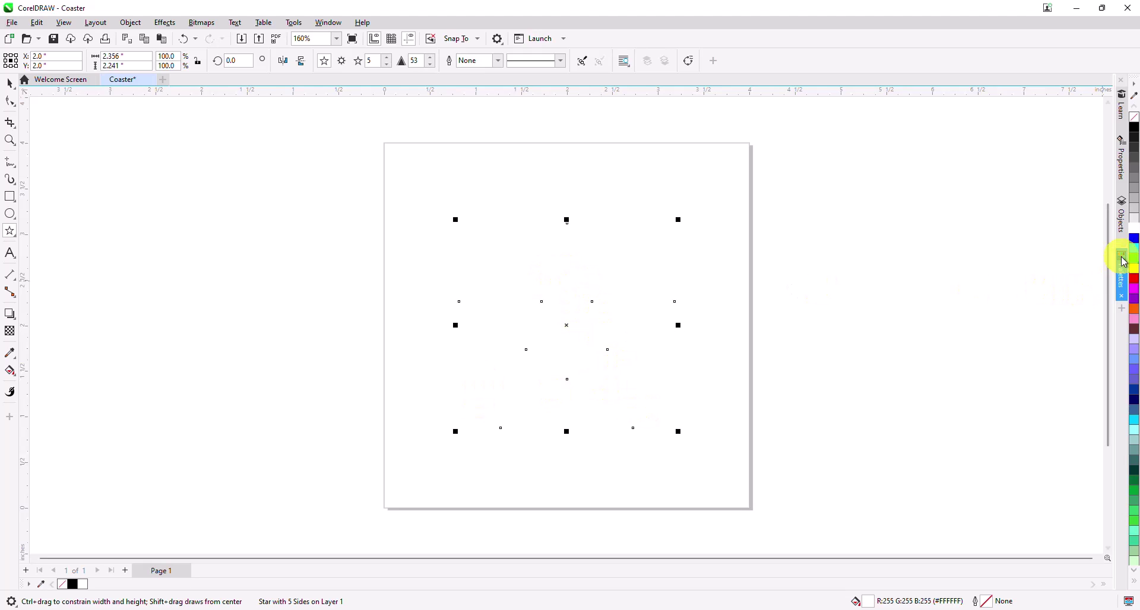
{"action": "left_click", "coordinate": [1135, 225]}
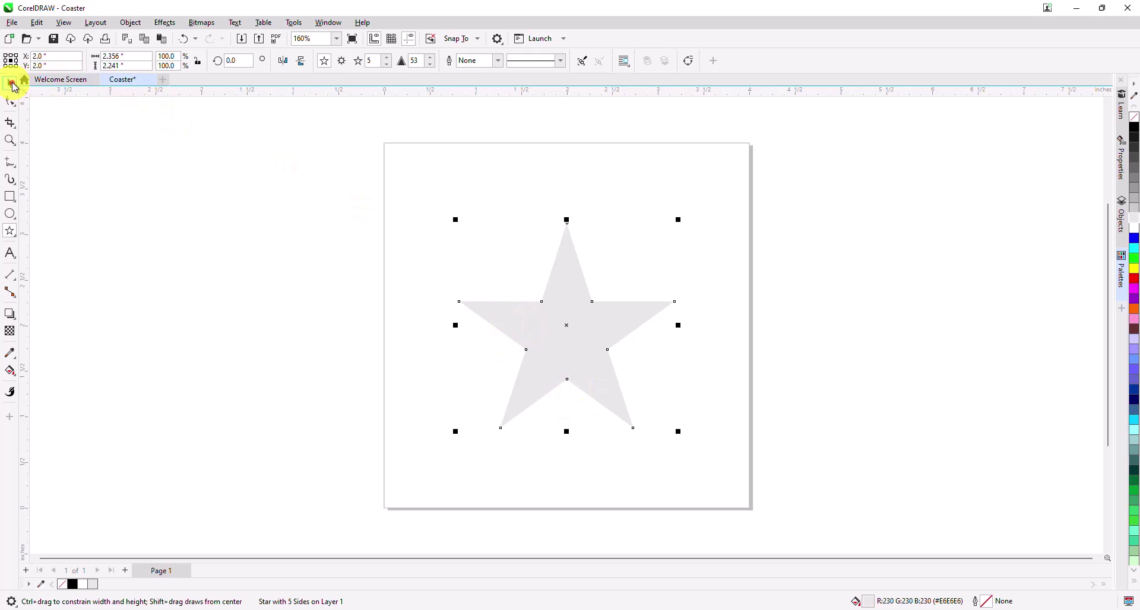
{"action": "left_click", "coordinate": [13, 86]}
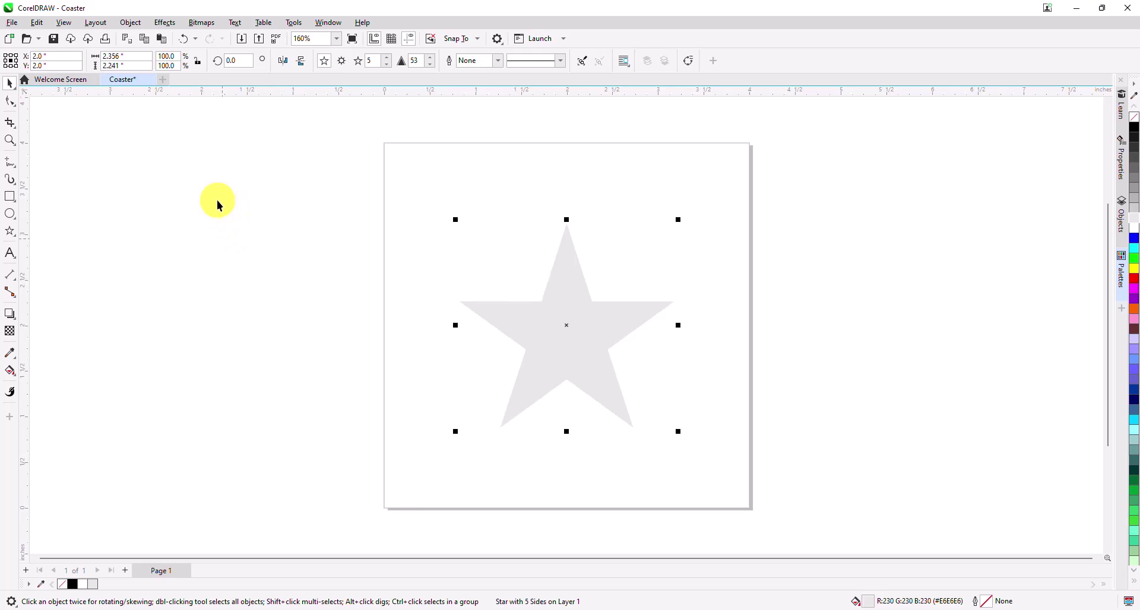
Return to Epilog Dashboard and send the Coaster job to the Job Manager
{"action": "left_click", "coordinate": [805, 607]}
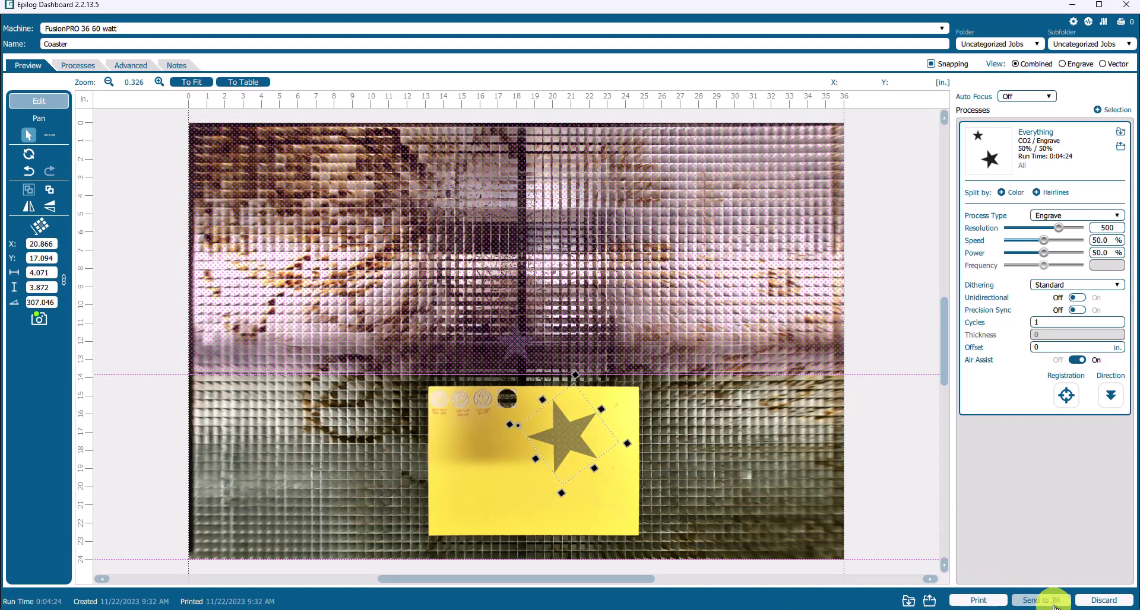
{"action": "left_click", "coordinate": [1048, 603]}
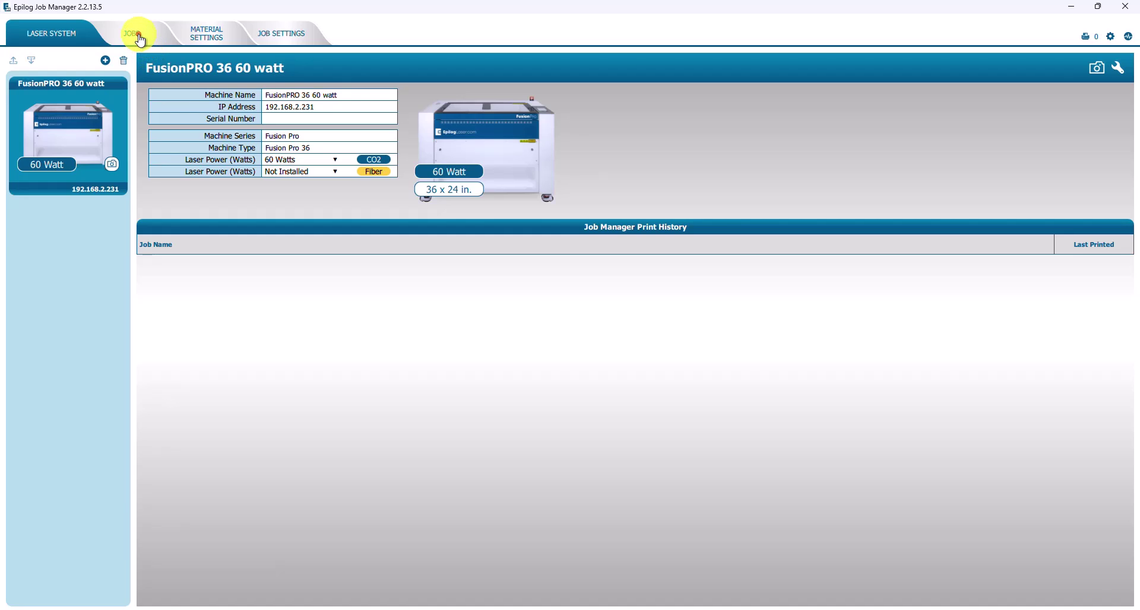
Show the JOBS page listing the Coaster job under Uncategorized Jobs
{"action": "left_click", "coordinate": [139, 37]}
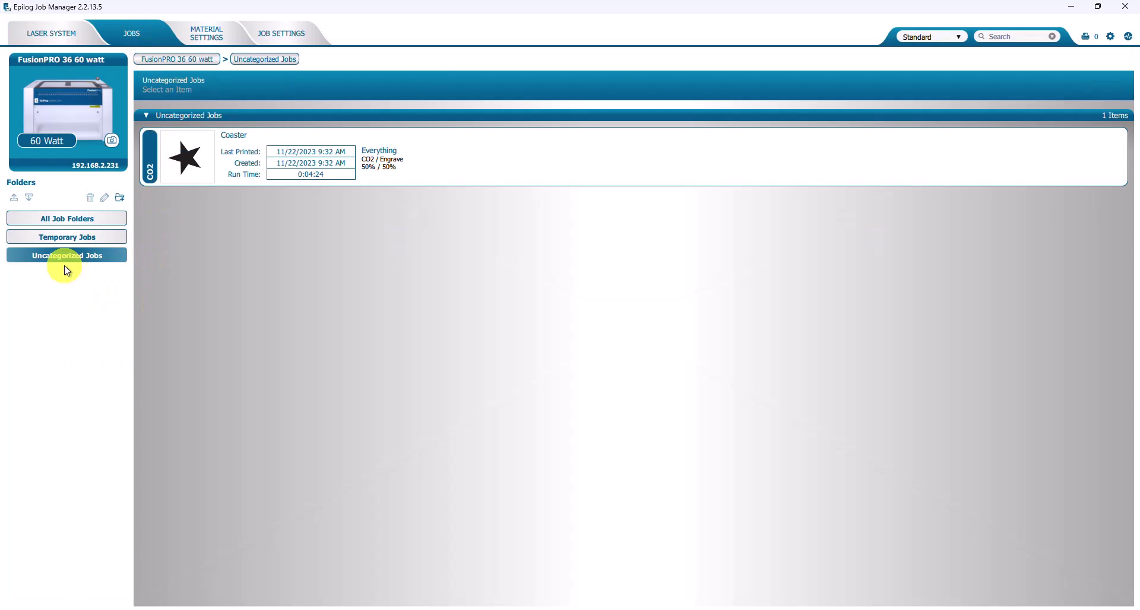